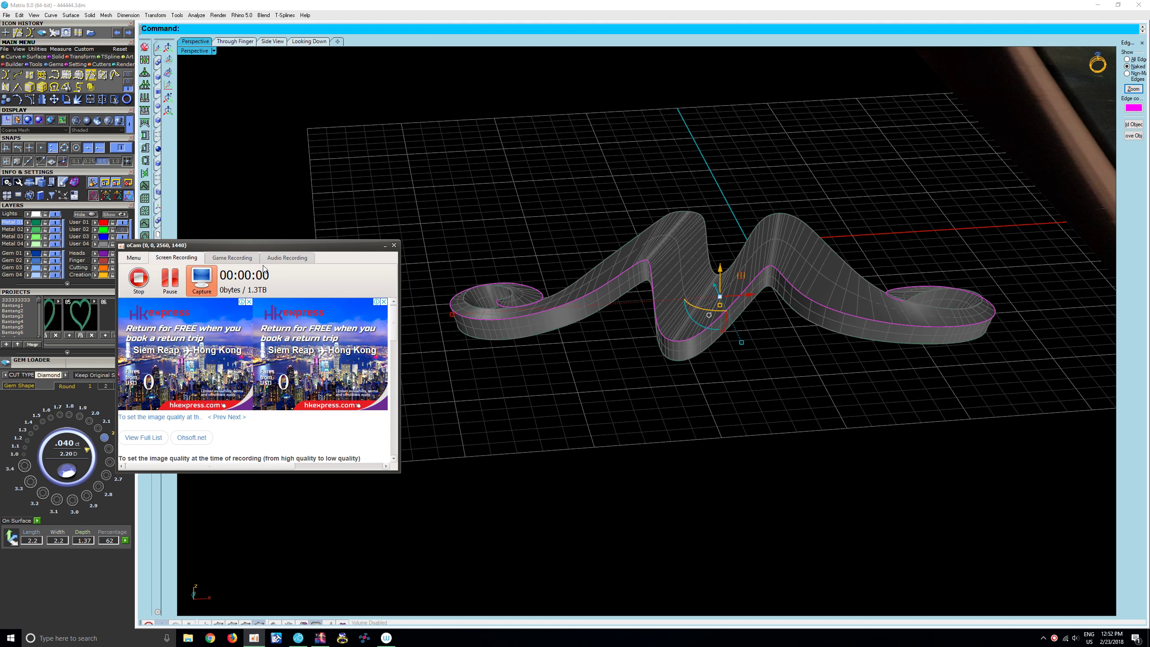
- Turn on the M ribbon's control points and try selecting a point at the ribbon's end
{"action": "left_click", "coordinate": [386, 246]}
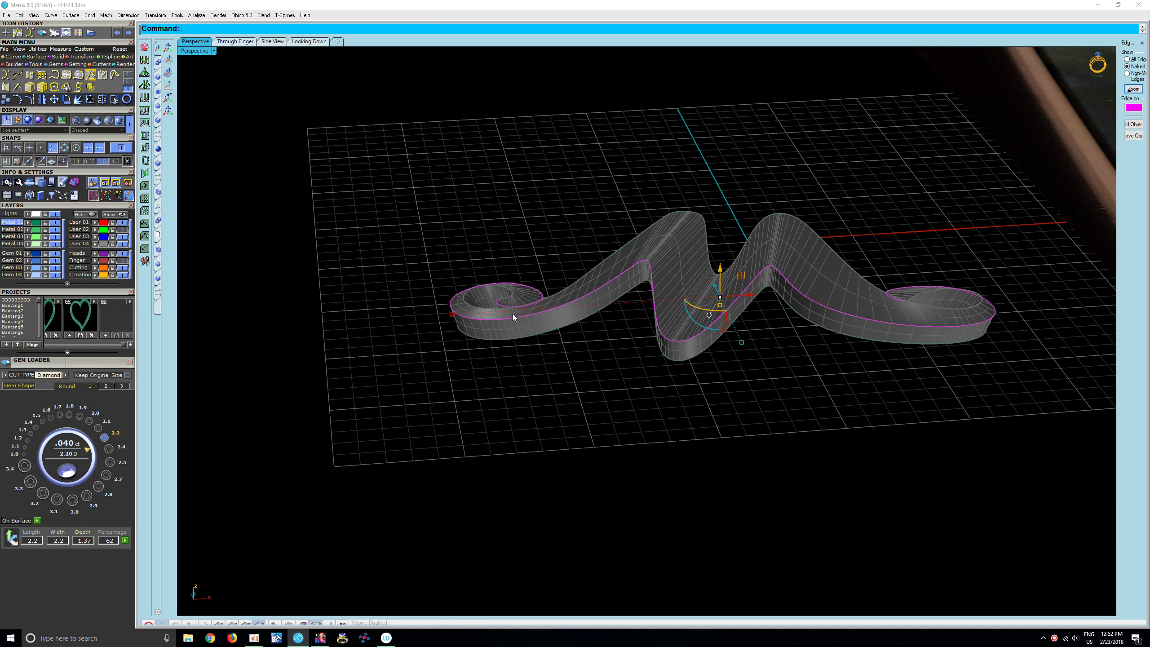
{"action": "scroll", "coordinate": [477, 312], "scroll_direction": "up", "scroll_amount": 3}
{"action": "scroll", "coordinate": [477, 312], "scroll_direction": "up", "scroll_amount": 1}
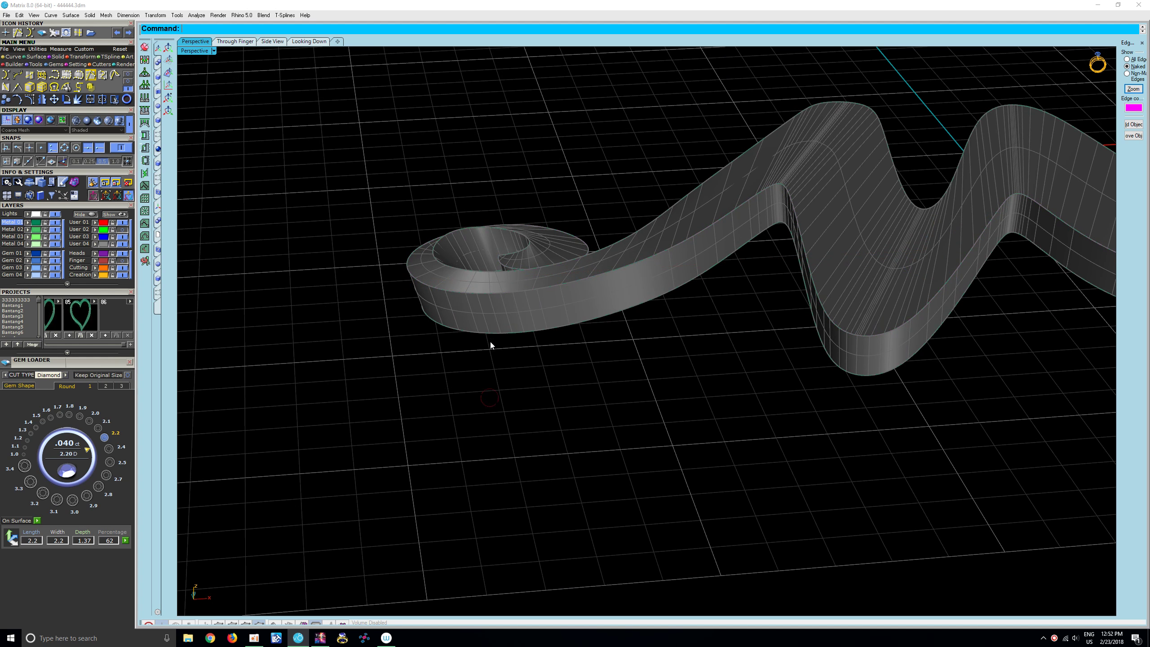
{"action": "key", "text": "F10"}
{"action": "right_click_drag", "start_coordinate": [478, 310], "coordinate": [410, 272]}
{"action": "left_click", "coordinate": [440, 284]}
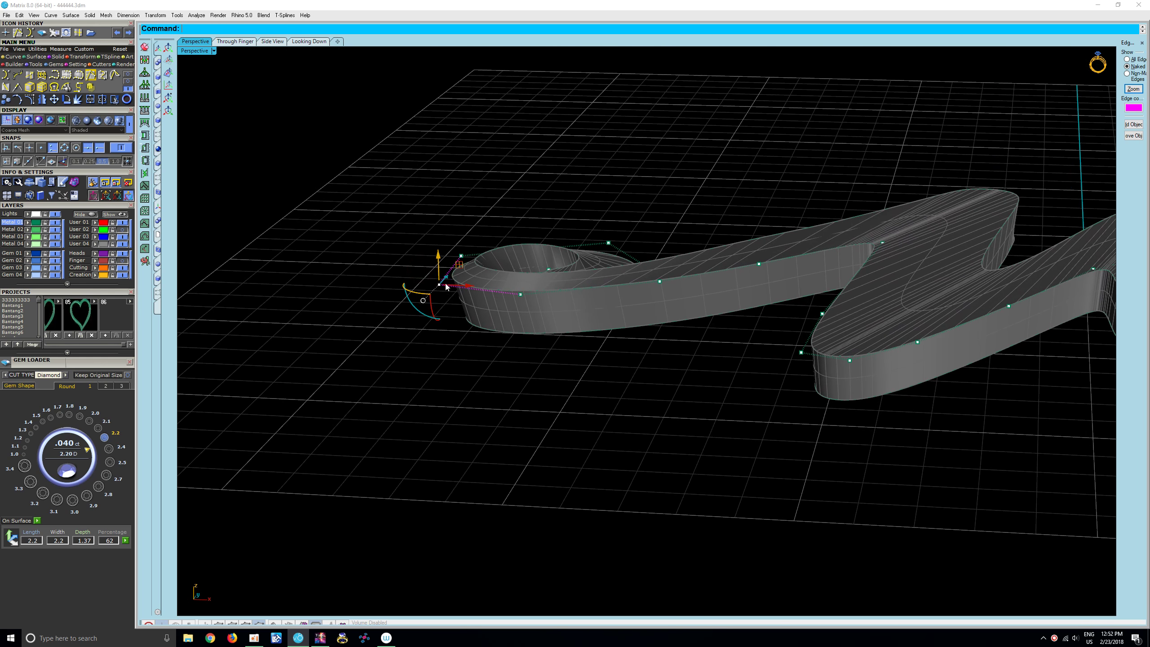
{"action": "mouse_move", "coordinate": [438, 257]}
{"action": "right_mouse_down"}
{"action": "mouse_move", "coordinate": [413, 331]}
{"action": "mouse_move", "coordinate": [383, 346]}
{"action": "mouse_move", "coordinate": [368, 320]}
{"action": "right_mouse_up"}
{"action": "key", "text": "Escape"}
- Window-select control points near the ribbon's end and on the left scroll curl
{"action": "left_click_drag", "start_coordinate": [375, 289], "coordinate": [431, 325]}
{"action": "right_click_drag", "start_coordinate": [430, 325], "coordinate": [435, 291]}
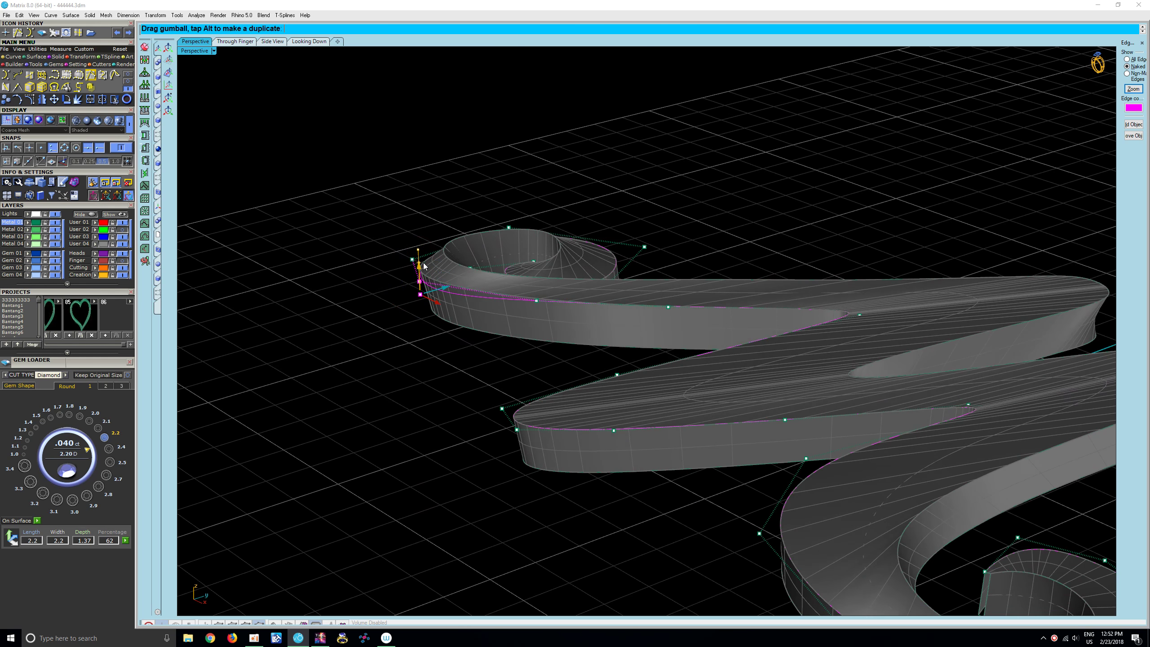
{"action": "right_click_drag", "start_coordinate": [420, 253], "coordinate": [412, 371]}
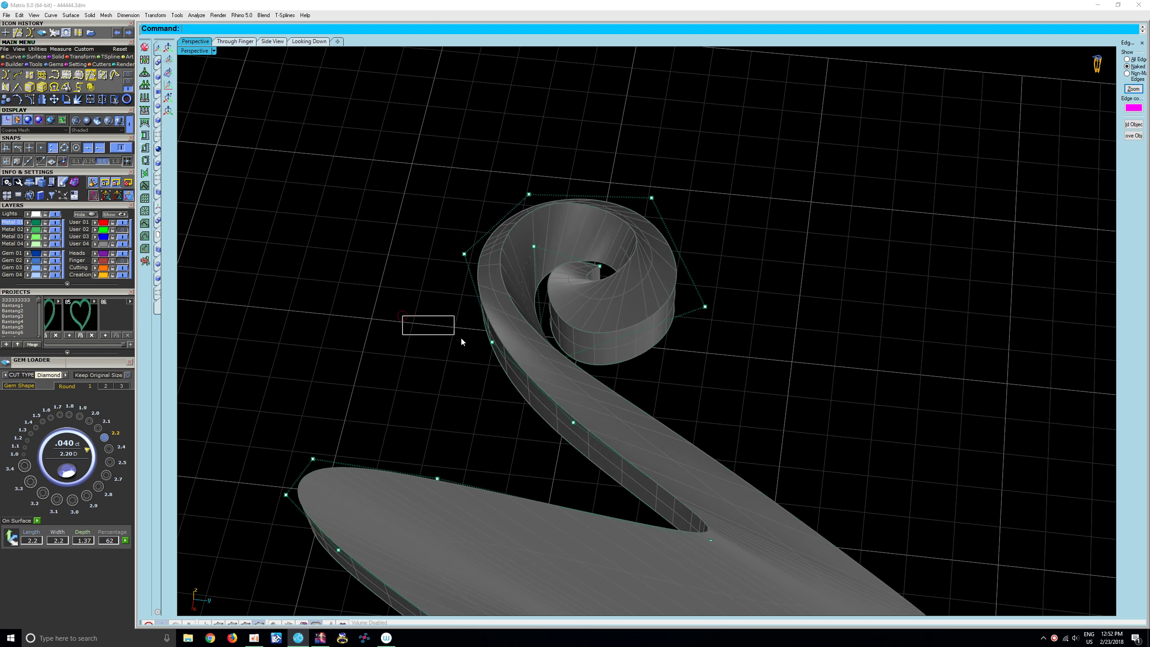
{"action": "left_click_drag", "start_coordinate": [401, 316], "coordinate": [502, 368]}
{"action": "mouse_move", "coordinate": [503, 368]}
{"action": "right_mouse_down"}
{"action": "mouse_move", "coordinate": [491, 270]}
{"action": "mouse_move", "coordinate": [507, 257]}
{"action": "mouse_move", "coordinate": [651, 375]}
{"action": "mouse_move", "coordinate": [656, 271]}
{"action": "mouse_move", "coordinate": [689, 343]}
{"action": "mouse_move", "coordinate": [683, 297]}
{"action": "mouse_move", "coordinate": [698, 319]}
{"action": "mouse_move", "coordinate": [665, 283]}
{"action": "right_mouse_up"}
- Orbit from a low side-on view to top-down to check the whole M
{"action": "left_click_drag", "start_coordinate": [665, 285], "coordinate": [691, 322]}
{"action": "right_click_drag", "start_coordinate": [691, 322], "coordinate": [820, 293]}
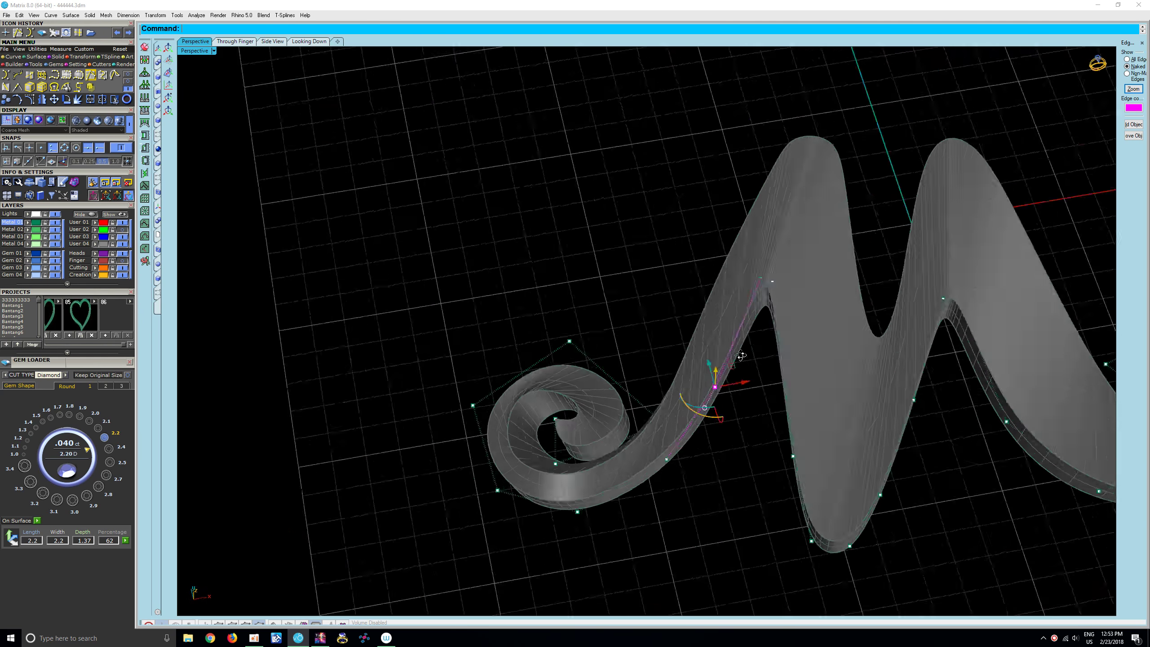
{"action": "mouse_move", "coordinate": [820, 293]}
{"action": "right_mouse_down"}
{"action": "mouse_move", "coordinate": [730, 371]}
{"action": "mouse_move", "coordinate": [586, 420]}
{"action": "mouse_move", "coordinate": [611, 303]}
{"action": "right_mouse_up"}
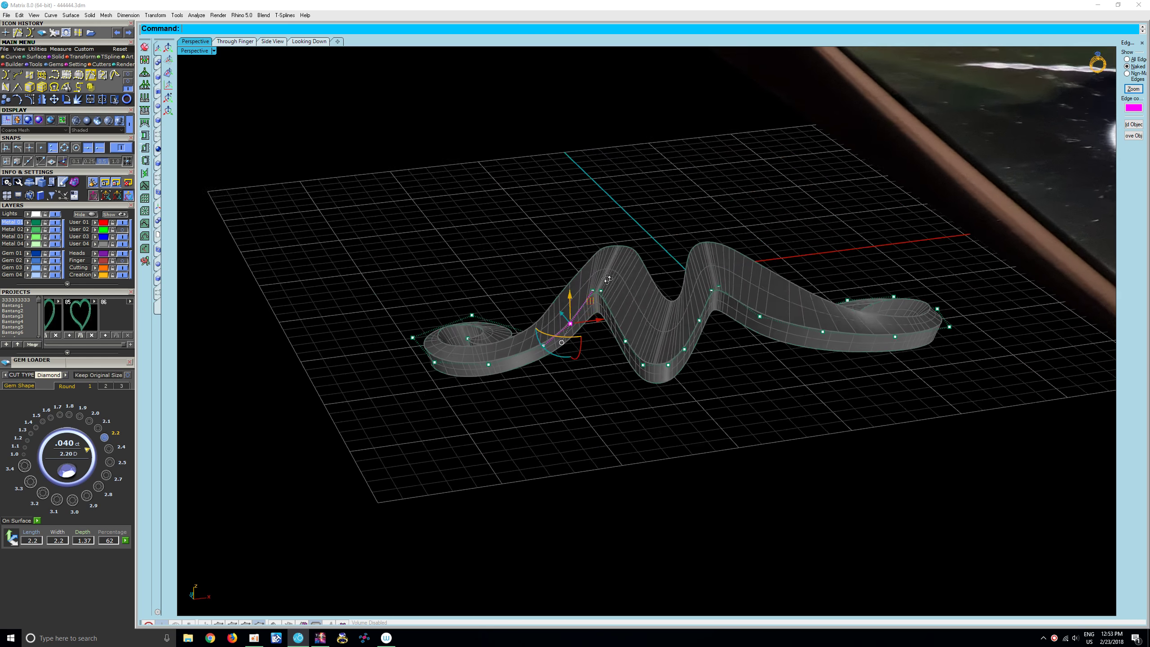
{"action": "scroll", "coordinate": [625, 312], "scroll_direction": "down", "scroll_amount": 4}
{"action": "right_click_drag", "start_coordinate": [641, 325], "coordinate": [636, 380]}
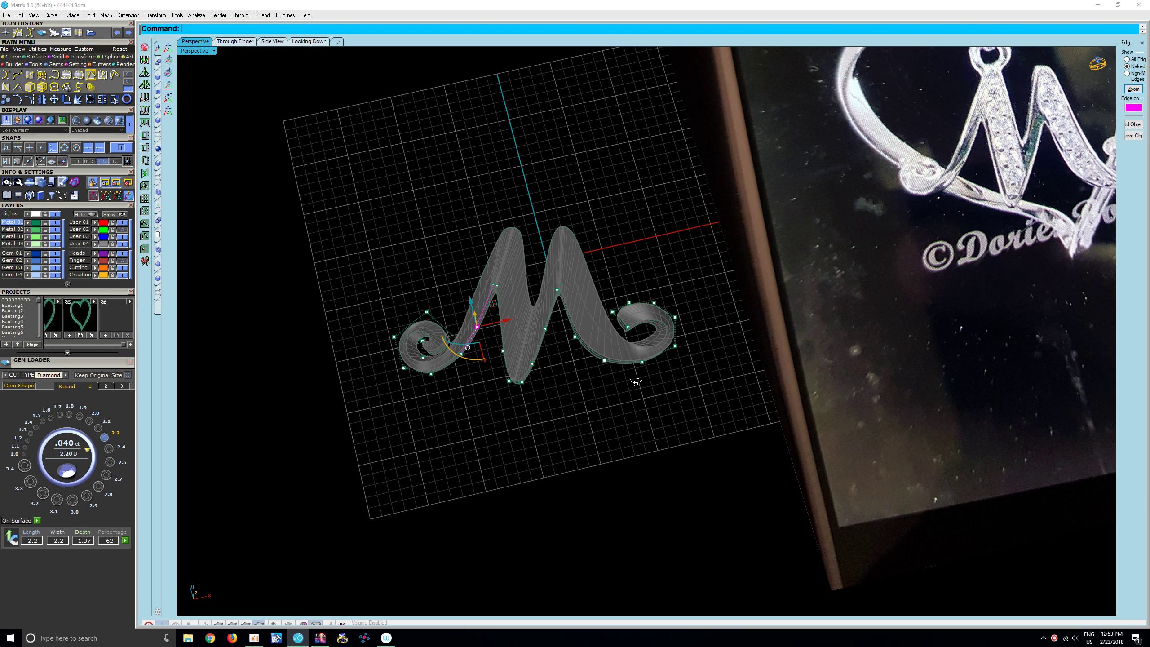
- Select the M's long edge curve, clear it, then select the whole ribbon
{"action": "right_click_drag", "start_coordinate": [636, 381], "coordinate": [476, 334]}
{"action": "scroll", "coordinate": [476, 334], "scroll_direction": "up", "scroll_amount": 3}
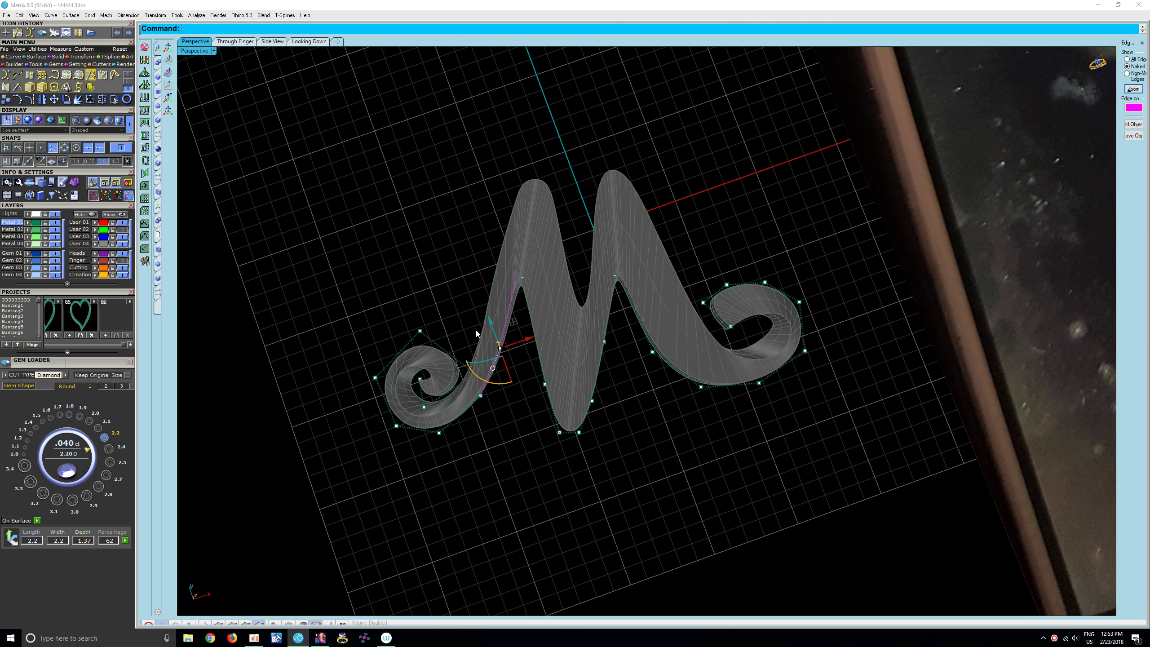
{"action": "scroll", "coordinate": [476, 334], "scroll_direction": "down", "scroll_amount": 3}
{"action": "right_click_drag", "start_coordinate": [490, 335], "coordinate": [492, 353], "text": "shift"}
{"action": "scroll", "coordinate": [467, 382], "scroll_direction": "up", "scroll_amount": 3}
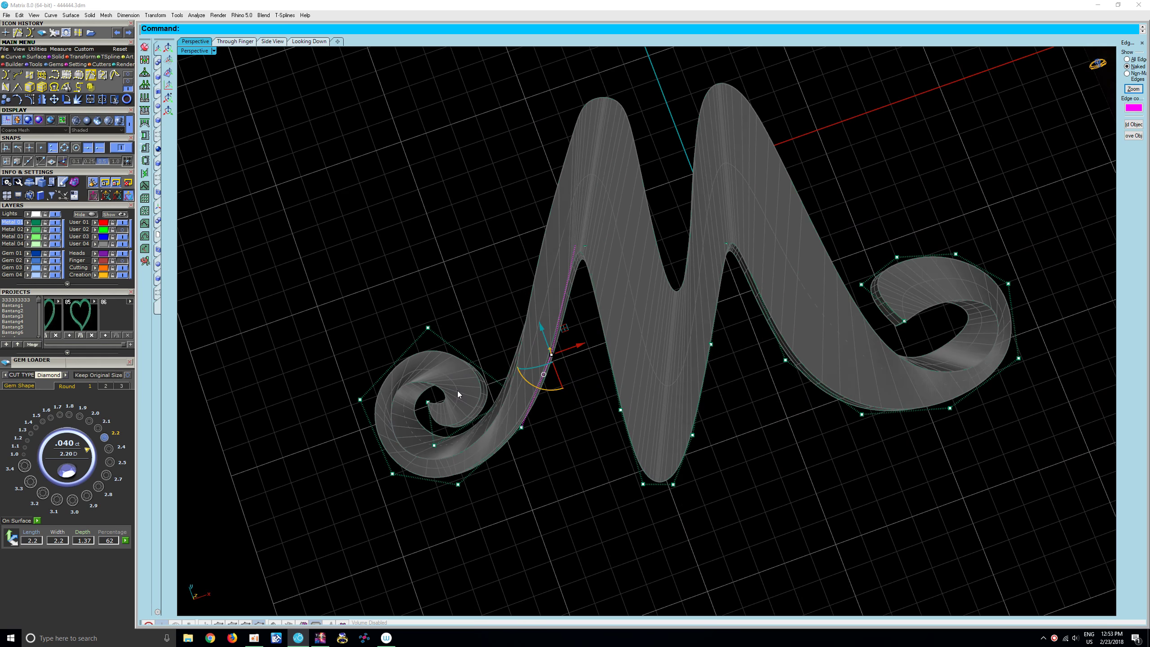
{"action": "scroll", "coordinate": [457, 390], "scroll_direction": "up", "scroll_amount": 2}
{"action": "scroll", "coordinate": [499, 389], "scroll_direction": "up", "scroll_amount": 2}
{"action": "left_click", "coordinate": [520, 380]}
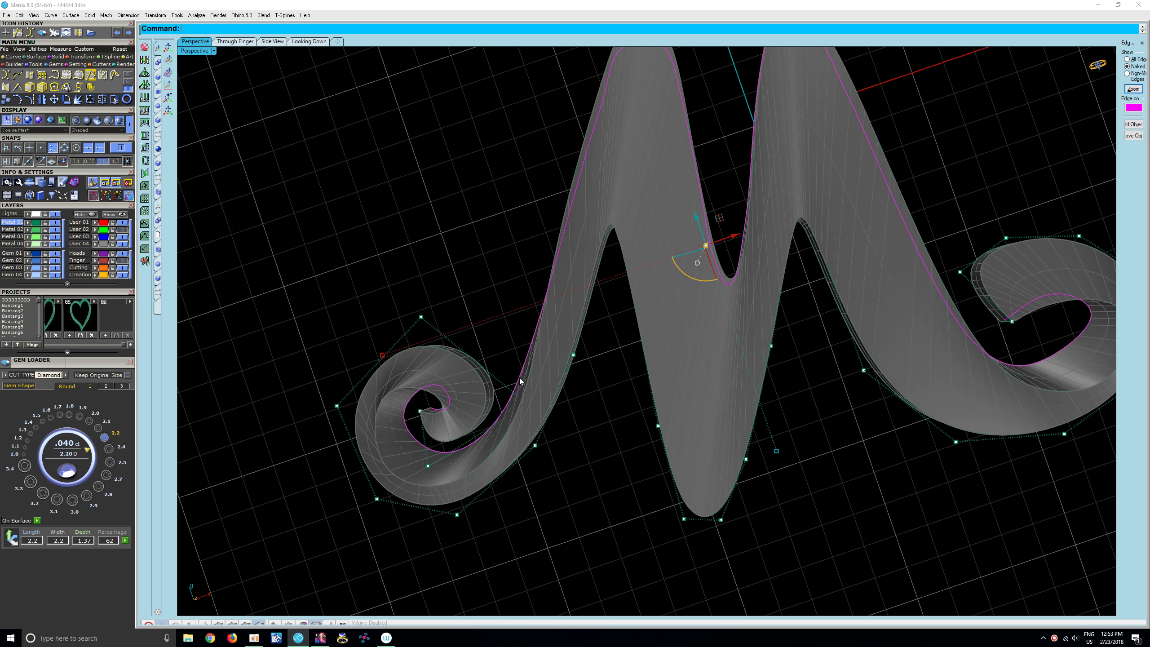
{"action": "key", "text": "Escape"}
{"action": "left_click", "coordinate": [518, 368]}
- Inspect the right scroll loop, selecting an edge curve and a control point there
{"action": "mouse_move", "coordinate": [517, 369]}
{"action": "right_mouse_down"}
{"action": "mouse_move", "coordinate": [526, 349]}
{"action": "mouse_move", "coordinate": [685, 313]}
{"action": "right_mouse_up"}
{"action": "scroll", "coordinate": [686, 313], "scroll_direction": "up", "scroll_amount": 5}
{"action": "left_click", "coordinate": [624, 334]}
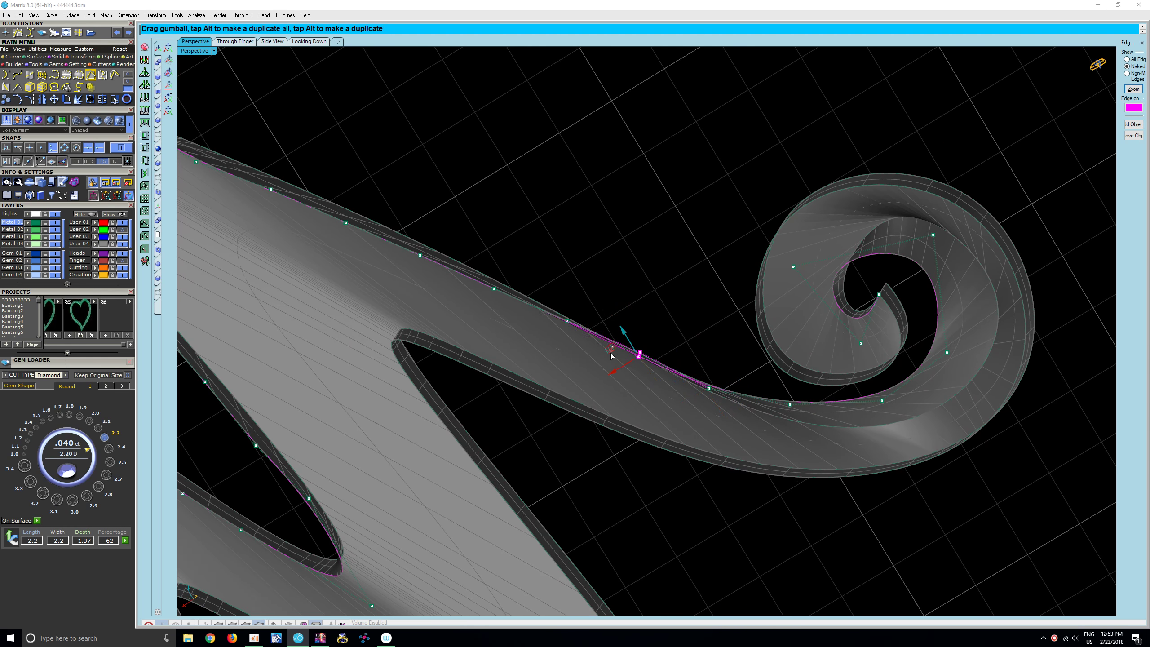
{"action": "mouse_move", "coordinate": [650, 271]}
{"action": "right_mouse_down"}
{"action": "mouse_move", "coordinate": [547, 405]}
{"action": "mouse_move", "coordinate": [512, 317]}
{"action": "right_mouse_up"}
{"action": "scroll", "coordinate": [547, 404], "scroll_direction": "down", "scroll_amount": 5}
{"action": "mouse_move", "coordinate": [641, 361]}
{"action": "right_mouse_down"}
{"action": "mouse_move", "coordinate": [612, 266]}
{"action": "mouse_move", "coordinate": [610, 301]}
{"action": "mouse_move", "coordinate": [586, 272]}
{"action": "right_mouse_up"}
{"action": "scroll", "coordinate": [609, 300], "scroll_direction": "up", "scroll_amount": 5}
{"action": "scroll", "coordinate": [609, 301], "scroll_direction": "up", "scroll_amount": 2}
{"action": "left_click_drag", "start_coordinate": [589, 271], "coordinate": [638, 332]}
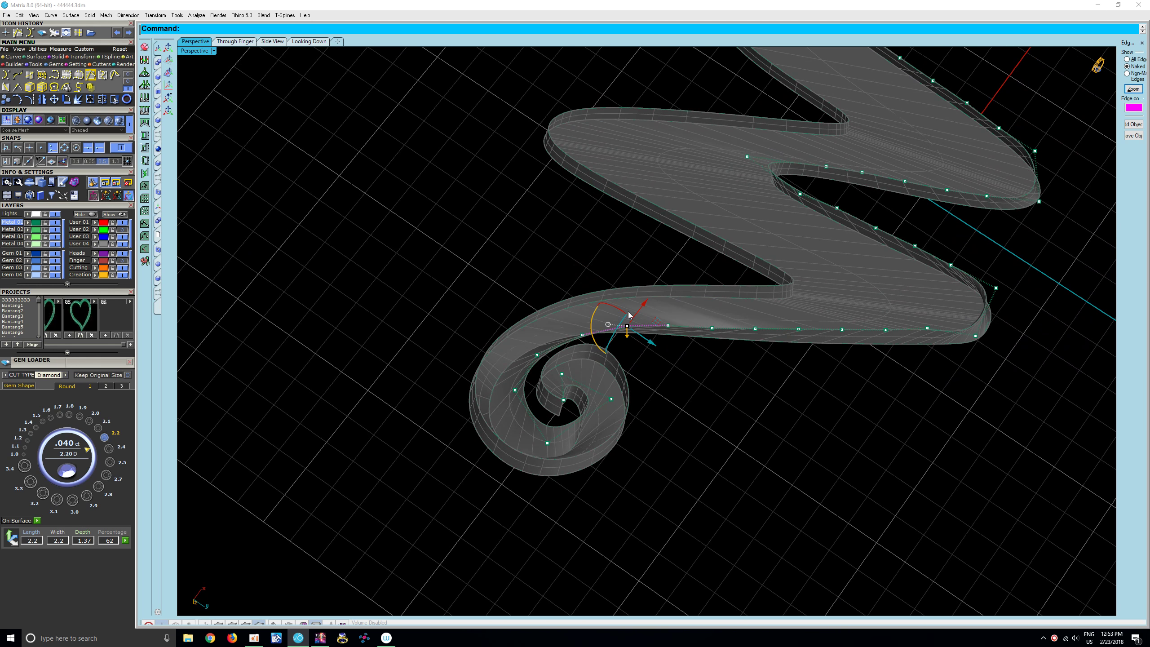
{"action": "key", "text": "Escape"}
- Select a control point on the left scroll and tilt the view over it
{"action": "mouse_move", "coordinate": [625, 303]}
{"action": "right_mouse_down"}
{"action": "mouse_move", "coordinate": [643, 286]}
{"action": "mouse_move", "coordinate": [547, 311]}
{"action": "right_mouse_up"}
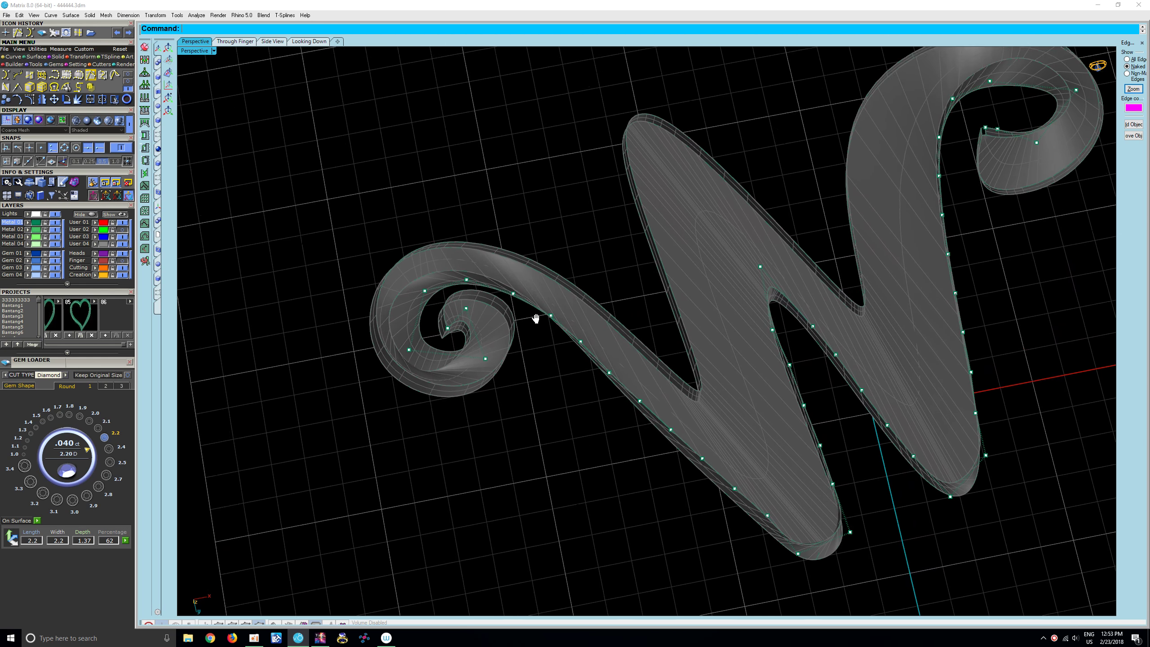
{"action": "scroll", "coordinate": [547, 312], "scroll_direction": "up", "scroll_amount": 3}
{"action": "left_click", "coordinate": [538, 310]}
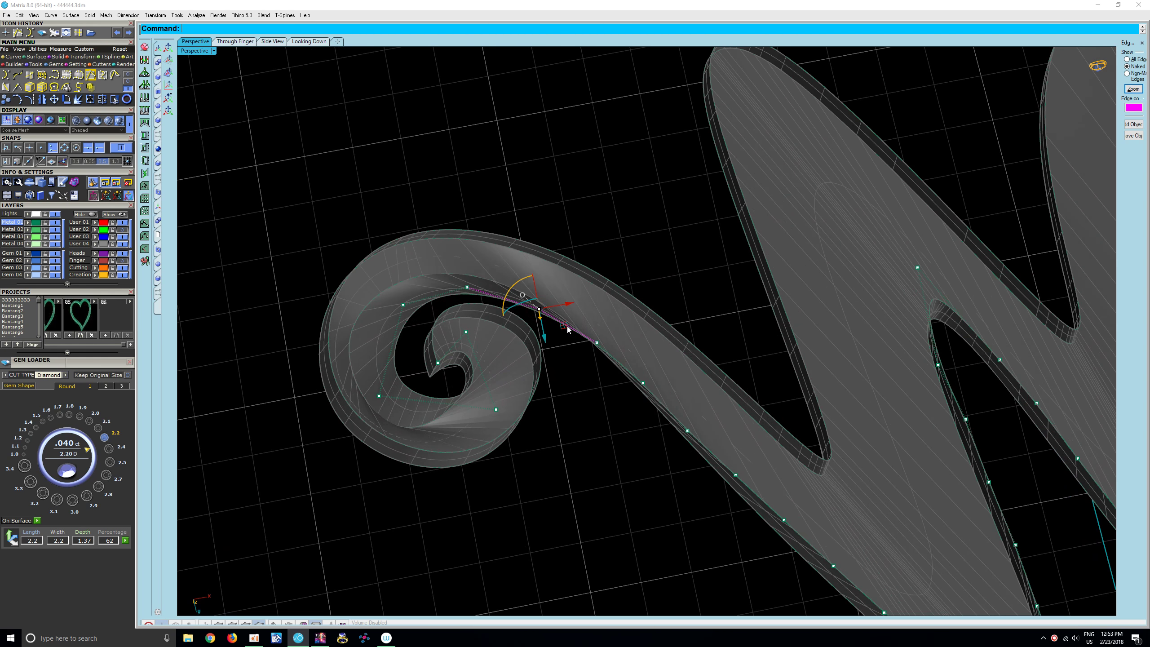
{"action": "mouse_move", "coordinate": [568, 330]}
{"action": "right_mouse_down"}
{"action": "mouse_move", "coordinate": [578, 259]}
{"action": "mouse_move", "coordinate": [619, 321]}
{"action": "mouse_move", "coordinate": [636, 455]}
{"action": "right_mouse_up"}
{"action": "scroll", "coordinate": [619, 321], "scroll_direction": "down", "scroll_amount": 5}
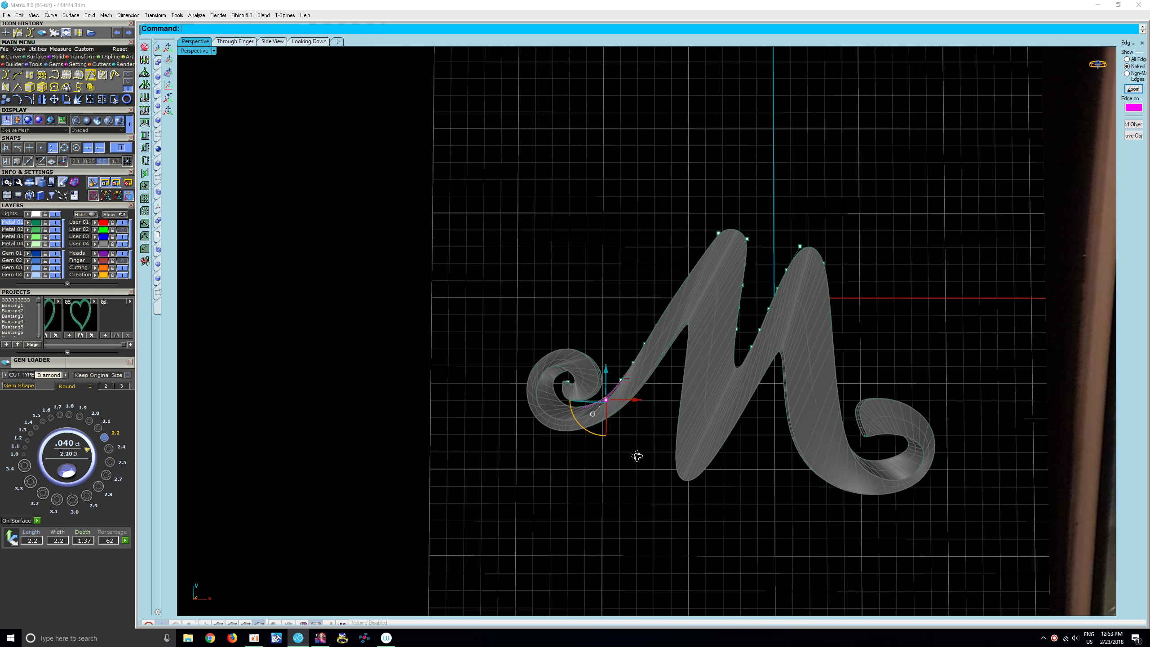
{"action": "scroll", "coordinate": [588, 430], "scroll_direction": "down", "scroll_amount": 3}
{"action": "scroll", "coordinate": [521, 401], "scroll_direction": "down", "scroll_amount": 3}
{"action": "mouse_move", "coordinate": [521, 401]}
{"action": "right_mouse_down"}
{"action": "mouse_move", "coordinate": [575, 431]}
{"action": "mouse_move", "coordinate": [482, 385]}
{"action": "mouse_move", "coordinate": [542, 420]}
{"action": "right_mouse_up"}
- Raise the left scroll control point slightly and compare from near-top beside the photo
{"action": "scroll", "coordinate": [441, 383], "scroll_direction": "up", "scroll_amount": 5}
{"action": "scroll", "coordinate": [440, 382], "scroll_direction": "up", "scroll_amount": 3}
{"action": "scroll", "coordinate": [542, 420], "scroll_direction": "up", "scroll_amount": 2}
{"action": "scroll", "coordinate": [542, 420], "scroll_direction": "up", "scroll_amount": 2}
{"action": "scroll", "coordinate": [542, 420], "scroll_direction": "up", "scroll_amount": 4}
{"action": "left_click_drag", "start_coordinate": [542, 421], "coordinate": [544, 394]}
{"action": "right_click_drag", "start_coordinate": [545, 393], "coordinate": [474, 426]}
{"action": "scroll", "coordinate": [475, 426], "scroll_direction": "down", "scroll_amount": 10}
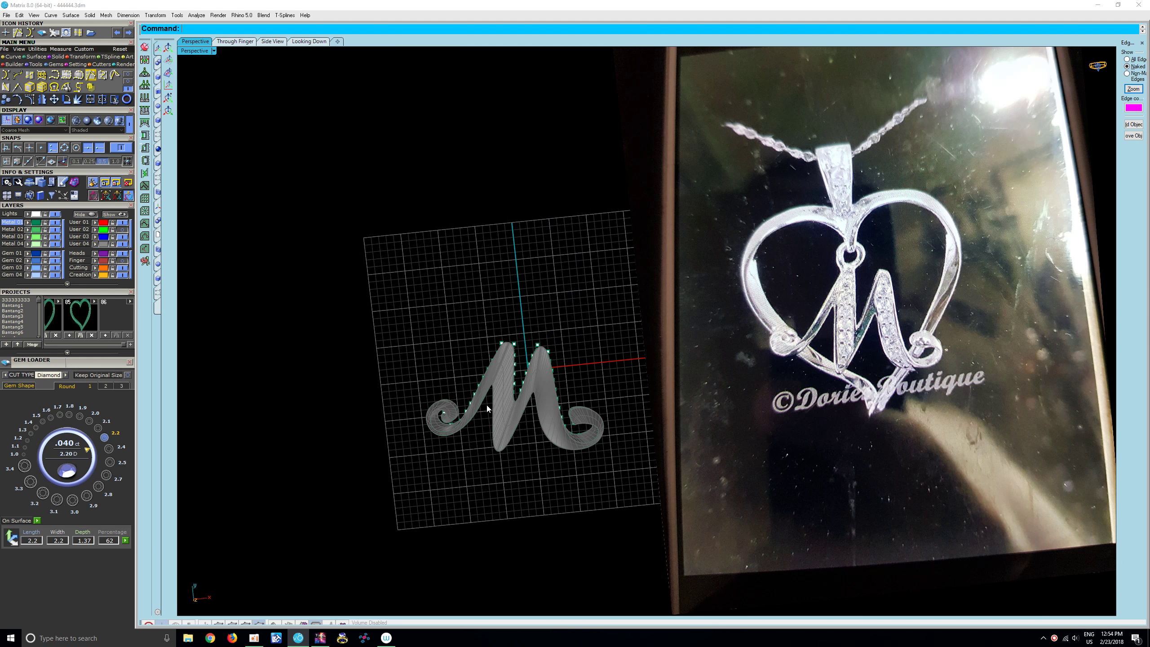
- Shift the view, select the M ribbon and show its control points with F10
{"action": "scroll", "coordinate": [487, 408], "scroll_direction": "up", "scroll_amount": 1}
{"action": "mouse_move", "coordinate": [487, 408]}
{"action": "right_mouse_down", "text": "shift"}
{"action": "mouse_move", "coordinate": [560, 414]}
{"action": "mouse_move", "coordinate": [792, 361]}
{"action": "mouse_move", "coordinate": [835, 365]}
{"action": "mouse_move", "coordinate": [817, 359]}
{"action": "mouse_move", "coordinate": [817, 411]}
{"action": "mouse_move", "coordinate": [480, 428]}
{"action": "mouse_move", "coordinate": [615, 334]}
{"action": "mouse_move", "coordinate": [600, 279]}
{"action": "mouse_move", "coordinate": [793, 235]}
{"action": "mouse_move", "coordinate": [743, 273]}
{"action": "mouse_move", "coordinate": [757, 316]}
{"action": "mouse_move", "coordinate": [714, 164]}
{"action": "right_mouse_up", "text": "shift"}
{"action": "scroll", "coordinate": [761, 270], "scroll_direction": "up", "scroll_amount": 3}
{"action": "left_click", "coordinate": [733, 276]}
{"action": "key", "text": "F10"}
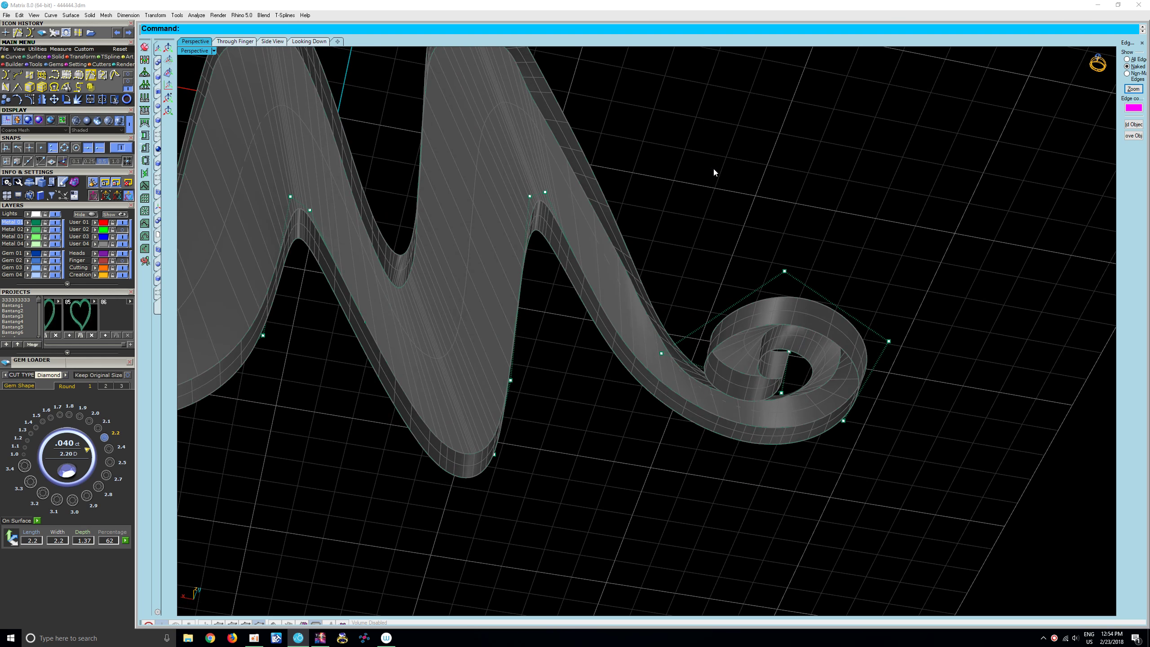
- Window-select control points on the right-hand scroll
{"action": "scroll", "coordinate": [688, 237], "scroll_direction": "up", "scroll_amount": 3}
{"action": "left_click_drag", "start_coordinate": [661, 242], "coordinate": [691, 368]}
{"action": "mouse_move", "coordinate": [691, 368]}
{"action": "right_mouse_down"}
{"action": "mouse_move", "coordinate": [675, 337]}
{"action": "mouse_move", "coordinate": [680, 313]}
{"action": "mouse_move", "coordinate": [557, 340]}
{"action": "mouse_move", "coordinate": [593, 323]}
{"action": "mouse_move", "coordinate": [580, 377]}
{"action": "mouse_move", "coordinate": [524, 341]}
{"action": "mouse_move", "coordinate": [544, 322]}
{"action": "mouse_move", "coordinate": [523, 355]}
{"action": "mouse_move", "coordinate": [542, 335]}
{"action": "right_mouse_up"}
{"action": "scroll", "coordinate": [558, 341], "scroll_direction": "up", "scroll_amount": 3}
{"action": "scroll", "coordinate": [557, 338], "scroll_direction": "down", "scroll_amount": 5}
- Clear the selection, then turn the ribbon's control points back on with F10
{"action": "key", "text": "Escape"}
{"action": "scroll", "coordinate": [534, 350], "scroll_direction": "down", "scroll_amount": 3}
{"action": "scroll", "coordinate": [544, 349], "scroll_direction": "up", "scroll_amount": 2}
{"action": "key", "text": "F10"}
- Orbit toward edge-on to check the M ribbon's thickness
{"action": "right_click_drag", "start_coordinate": [561, 317], "coordinate": [586, 309]}
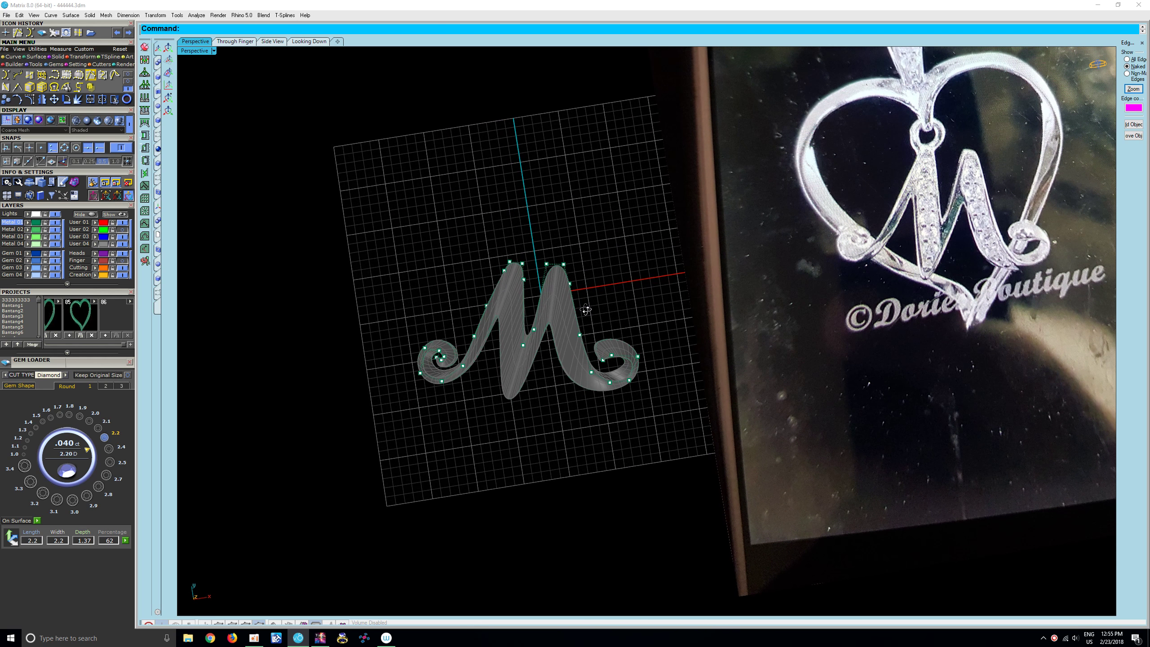
{"action": "mouse_move", "coordinate": [586, 310]}
{"action": "right_mouse_down"}
{"action": "mouse_move", "coordinate": [588, 193]}
{"action": "mouse_move", "coordinate": [584, 279]}
{"action": "right_mouse_up"}
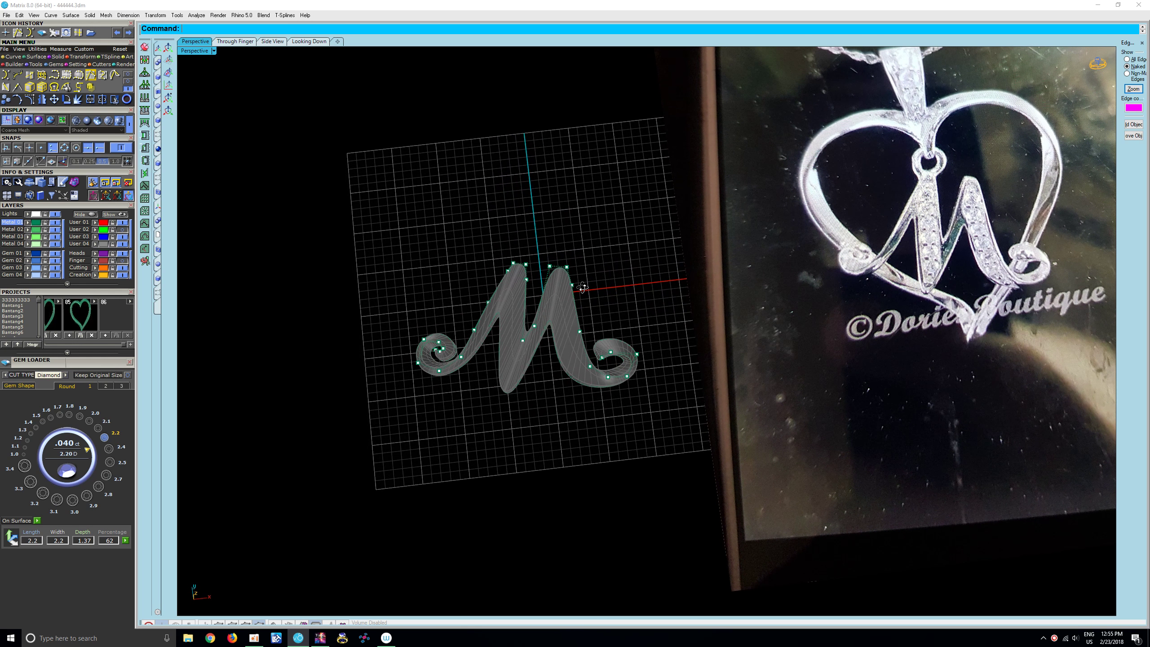
{"action": "right_click_drag", "start_coordinate": [583, 279], "coordinate": [585, 262]}
{"action": "scroll", "coordinate": [584, 262], "scroll_direction": "up", "scroll_amount": 5}
{"action": "mouse_move", "coordinate": [595, 313]}
{"action": "right_mouse_down"}
{"action": "mouse_move", "coordinate": [562, 206]}
{"action": "mouse_move", "coordinate": [598, 365]}
{"action": "right_mouse_up"}
{"action": "mouse_move", "coordinate": [641, 422]}
{"action": "right_mouse_down"}
{"action": "mouse_move", "coordinate": [651, 365]}
{"action": "mouse_move", "coordinate": [625, 395]}
{"action": "right_mouse_up"}
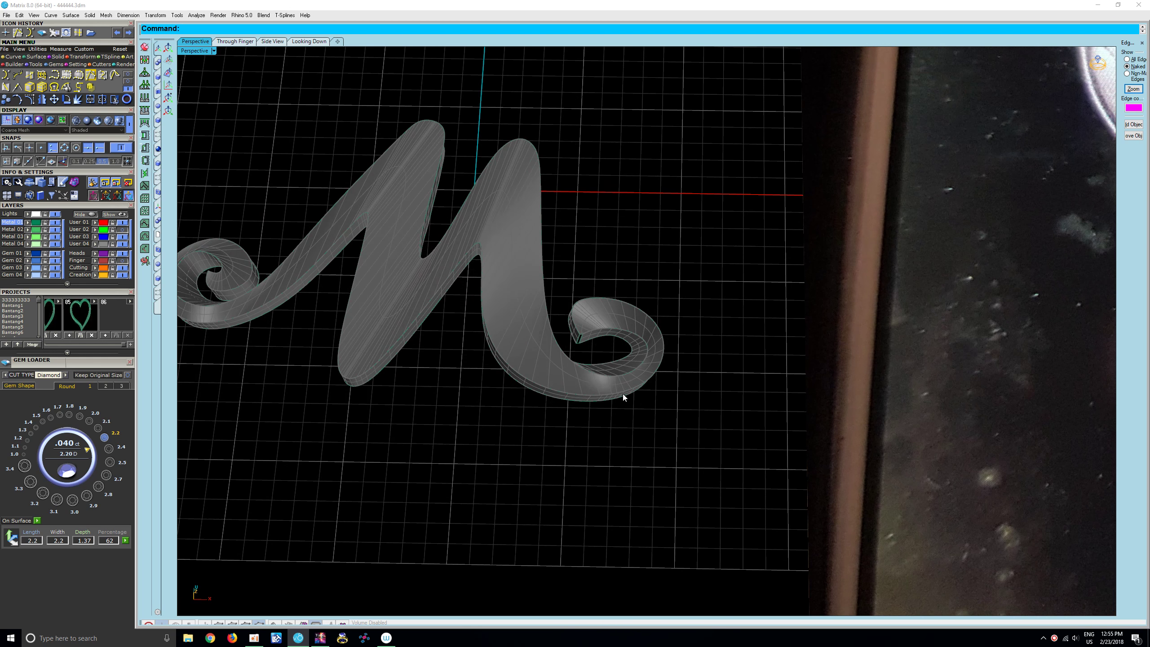
- Show the surface's control points and nudge the right scroll's lower-right point to reshape the curl
{"action": "left_click", "coordinate": [622, 396]}
{"action": "key", "text": "F10"}
{"action": "scroll", "coordinate": [623, 403], "scroll_direction": "up", "scroll_amount": 1}
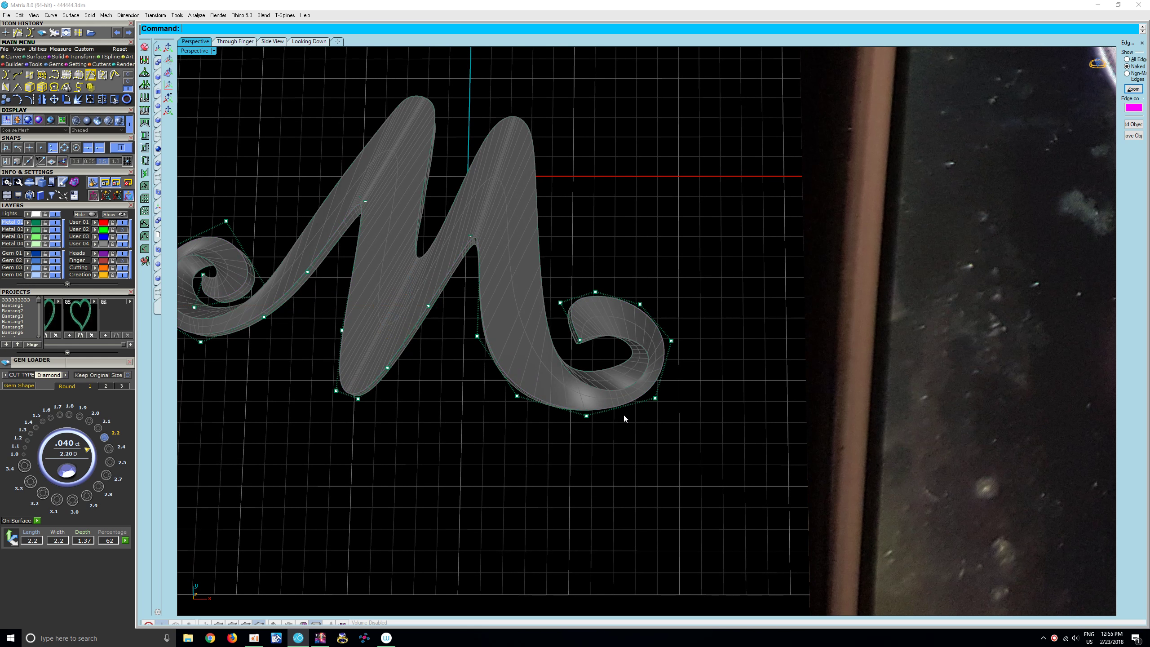
{"action": "scroll", "coordinate": [624, 414], "scroll_direction": "up", "scroll_amount": 2}
{"action": "left_click", "coordinate": [577, 417]}
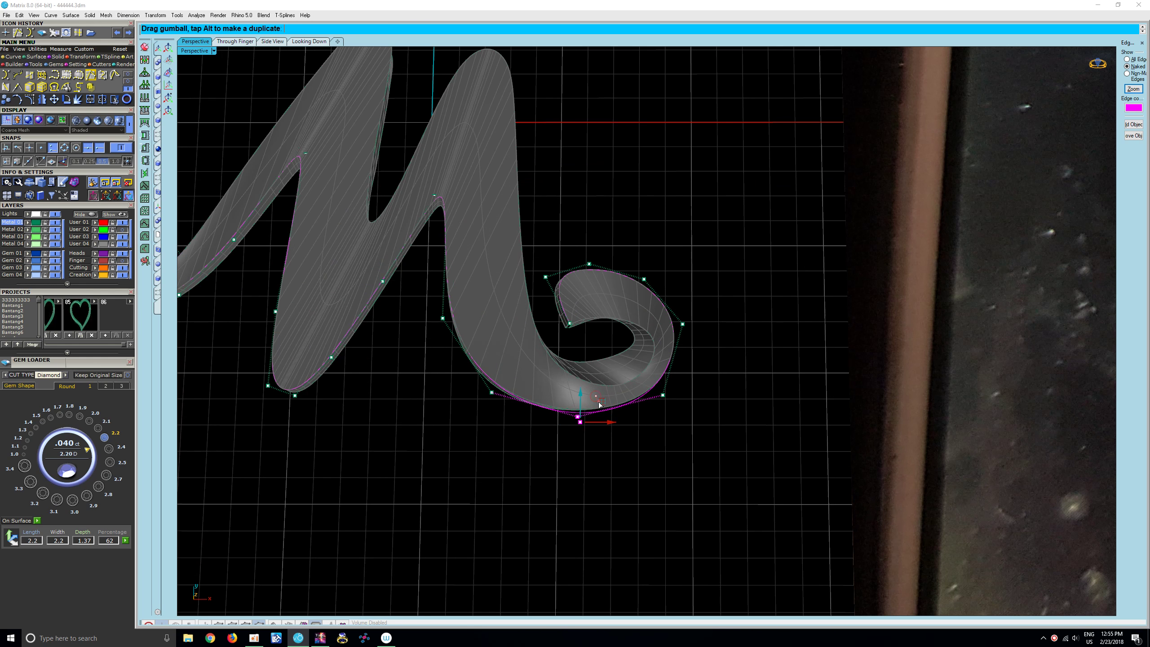
{"action": "left_click", "coordinate": [663, 403]}
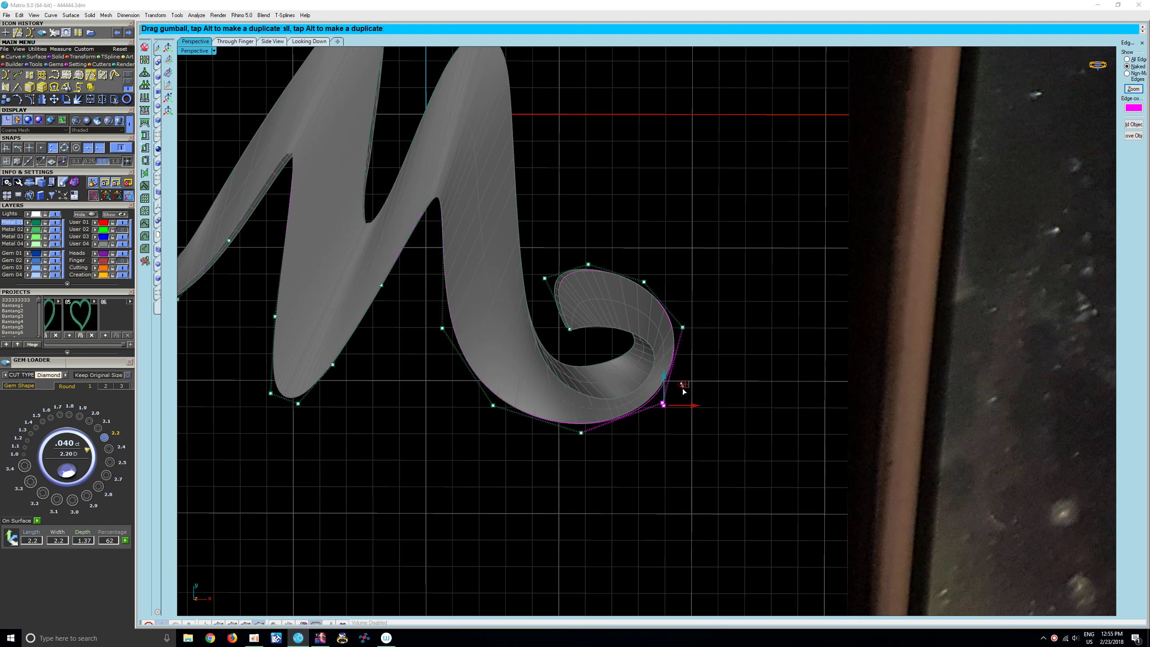
{"action": "mouse_move", "coordinate": [670, 399]}
{"action": "right_mouse_down"}
{"action": "mouse_move", "coordinate": [684, 252]}
{"action": "mouse_move", "coordinate": [688, 343]}
{"action": "right_mouse_up"}
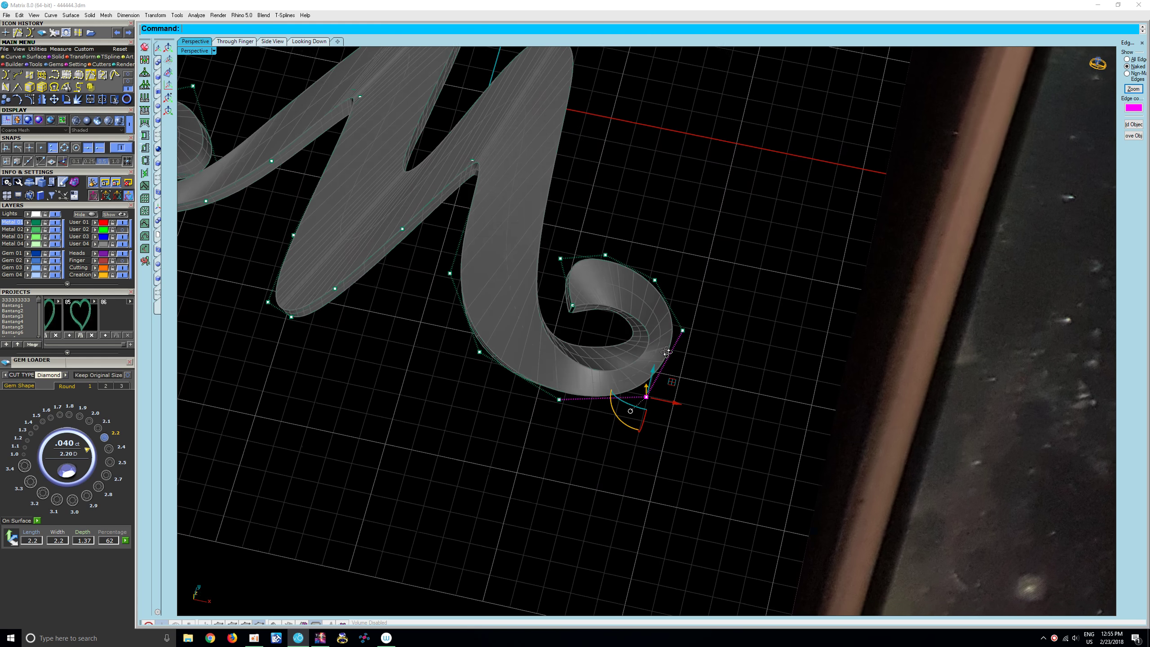
- Orbit to a low angle, then reselect the surface and show its control points again
{"action": "scroll", "coordinate": [689, 344], "scroll_direction": "down", "scroll_amount": 5}
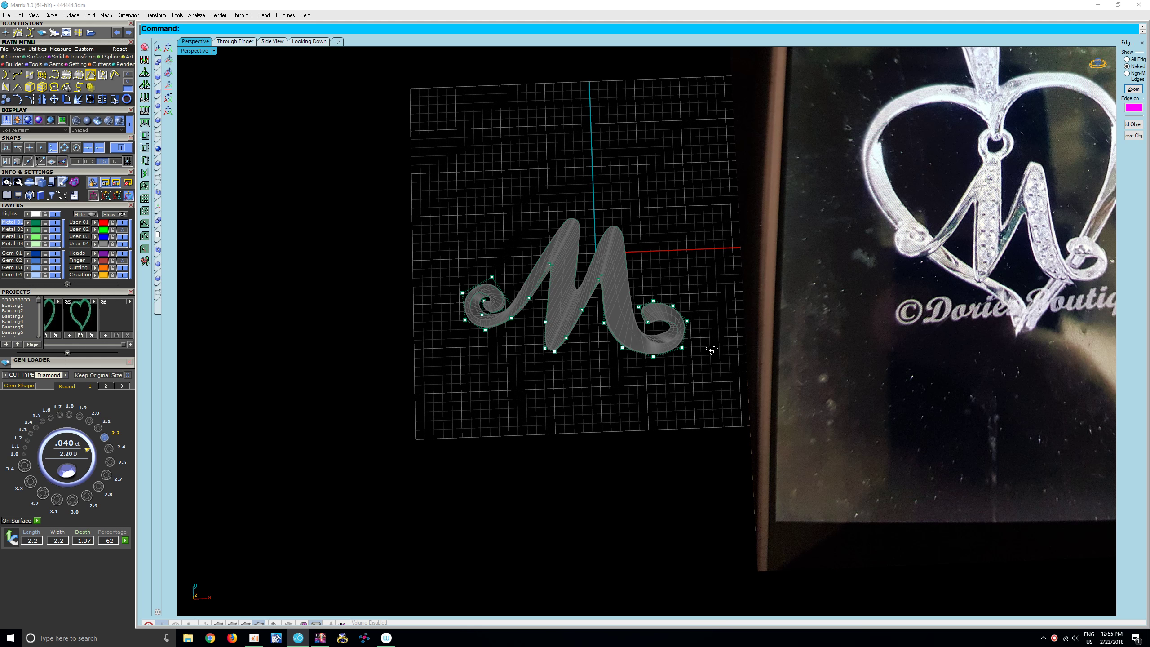
{"action": "mouse_move", "coordinate": [711, 349]}
{"action": "right_mouse_down"}
{"action": "mouse_move", "coordinate": [628, 228]}
{"action": "mouse_move", "coordinate": [648, 349]}
{"action": "right_mouse_up"}
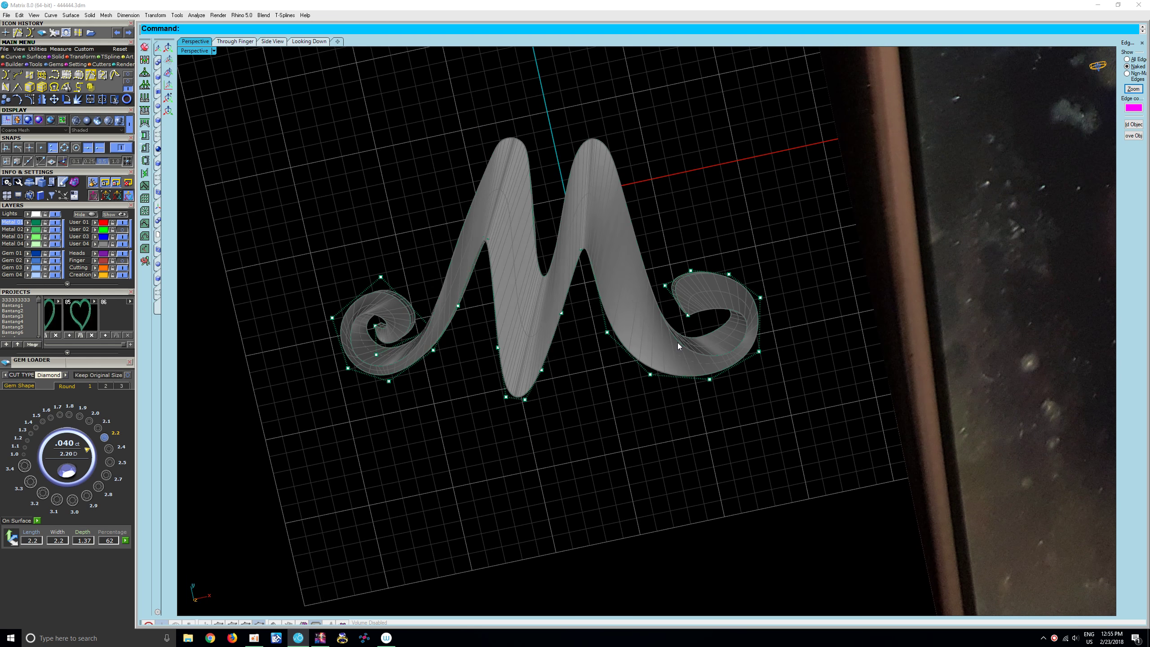
{"action": "key", "text": "Escape"}
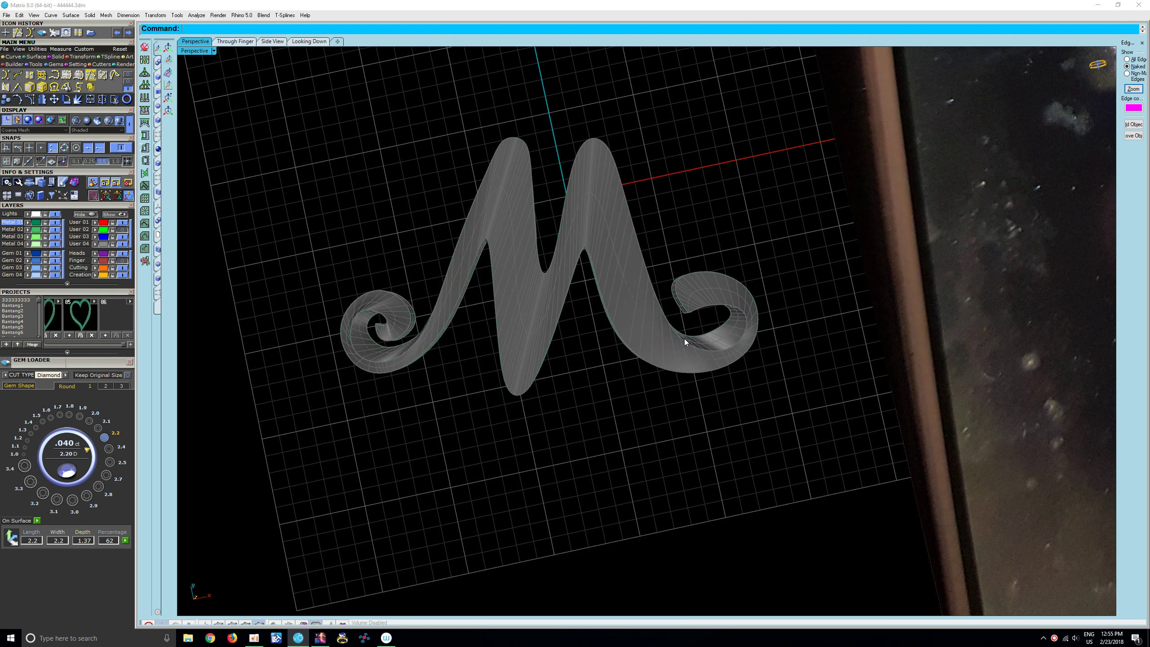
{"action": "left_click", "coordinate": [685, 341]}
{"action": "key", "text": "F10"}
{"action": "scroll", "coordinate": [697, 352], "scroll_direction": "up", "scroll_amount": 3}
- Pick a control point at the right scroll's base, check it obliquely, then deselect
{"action": "left_click", "coordinate": [709, 355]}
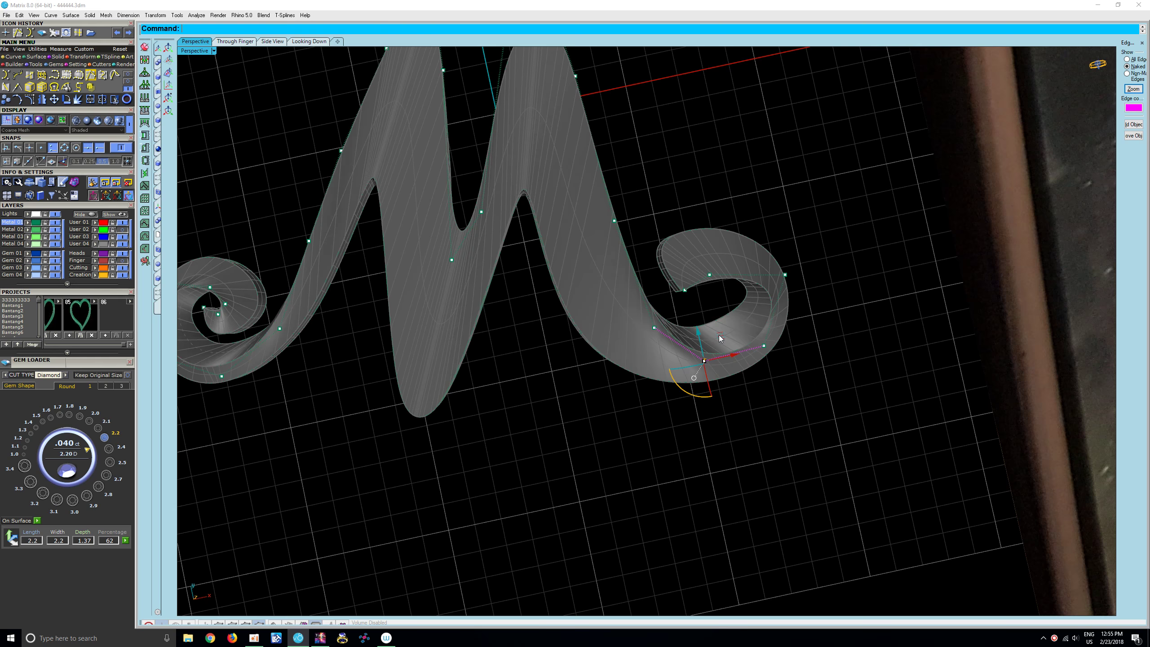
{"action": "scroll", "coordinate": [722, 332], "scroll_direction": "down", "scroll_amount": 5}
{"action": "mouse_move", "coordinate": [722, 332]}
{"action": "right_mouse_down"}
{"action": "mouse_move", "coordinate": [680, 218]}
{"action": "mouse_move", "coordinate": [563, 255]}
{"action": "mouse_move", "coordinate": [523, 336]}
{"action": "mouse_move", "coordinate": [676, 349]}
{"action": "right_mouse_up"}
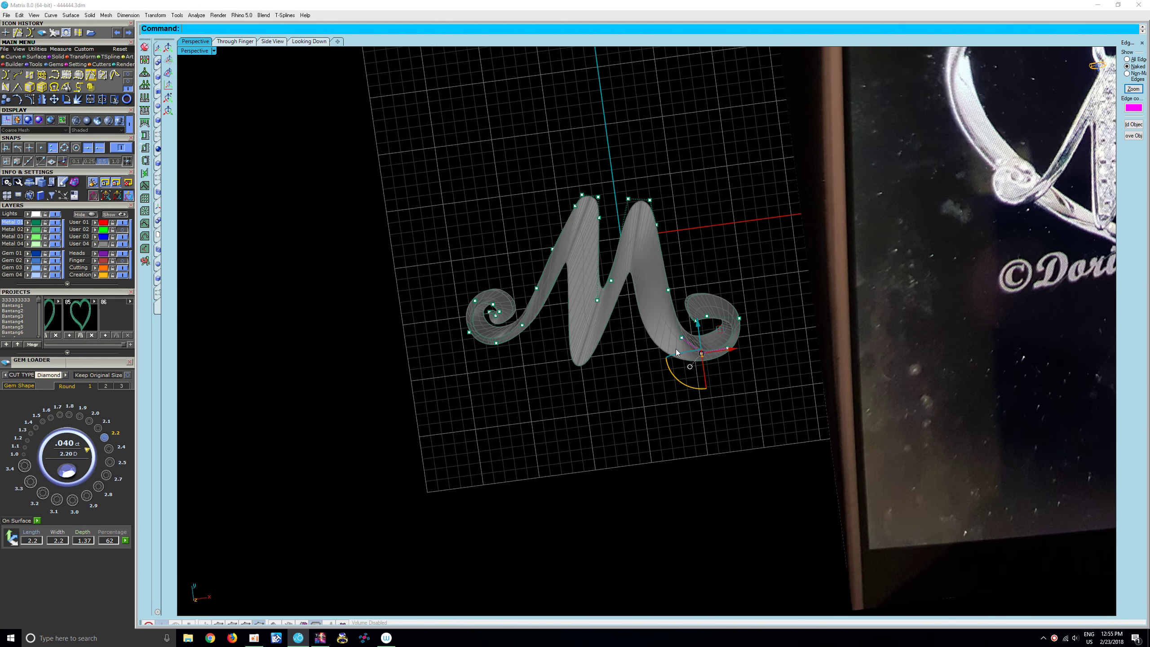
{"action": "scroll", "coordinate": [676, 349], "scroll_direction": "down", "scroll_amount": 3}
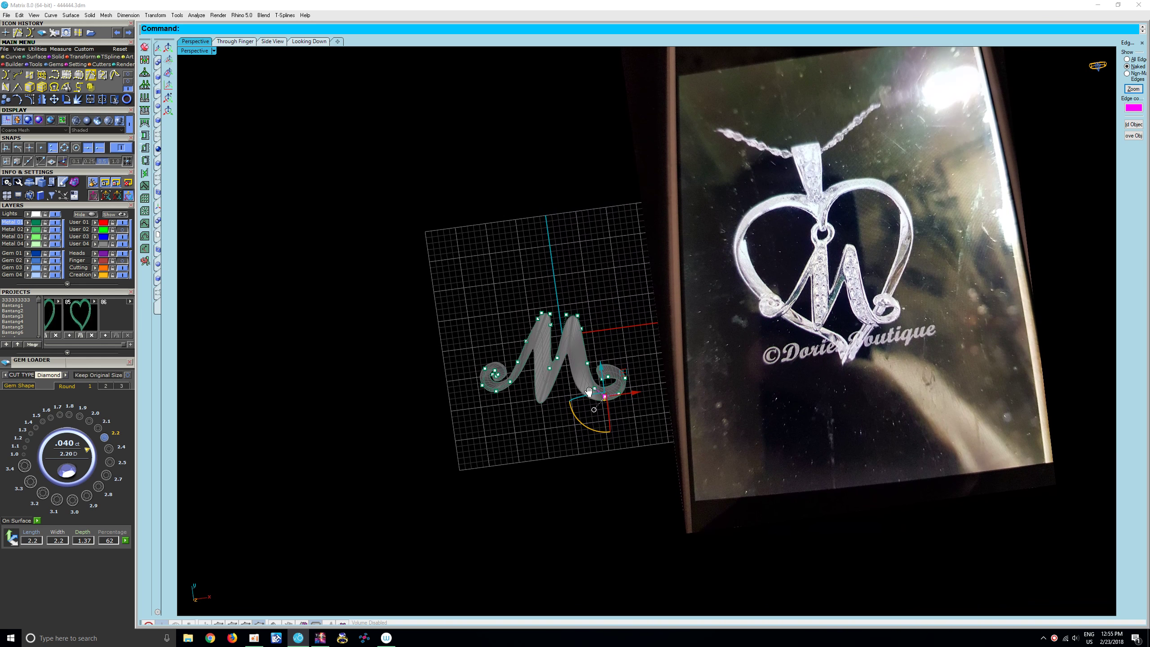
{"action": "scroll", "coordinate": [589, 389], "scroll_direction": "up", "scroll_amount": 3}
{"action": "left_click", "coordinate": [620, 250]}
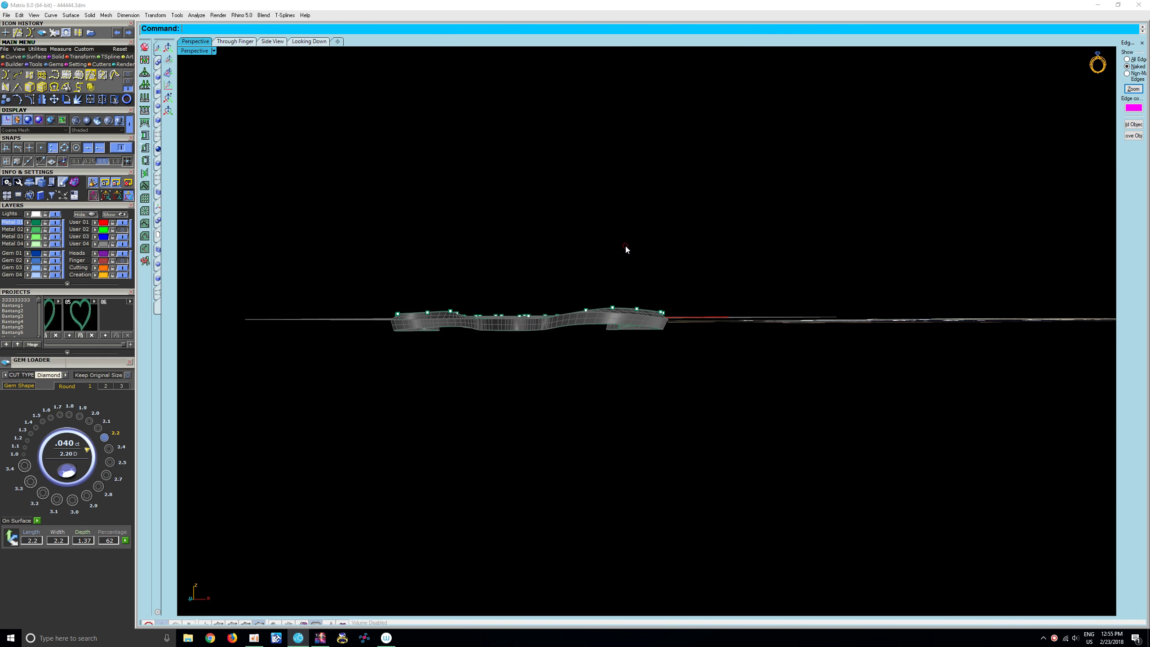
- Pick the right scroll's top control point and check its height from side-on and top-down views
{"action": "mouse_move", "coordinate": [625, 245]}
{"action": "right_mouse_down"}
{"action": "mouse_move", "coordinate": [614, 367]}
{"action": "mouse_move", "coordinate": [635, 250]}
{"action": "right_mouse_up"}
{"action": "left_click", "coordinate": [632, 244]}
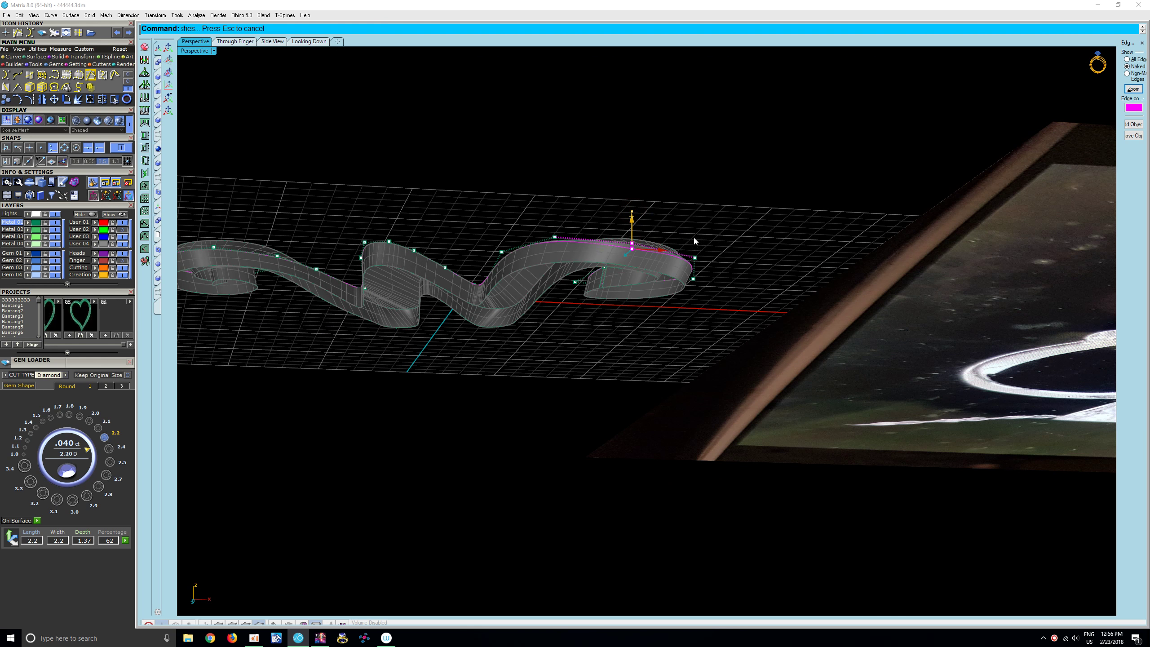
{"action": "right_click_drag", "start_coordinate": [634, 215], "coordinate": [594, 271]}
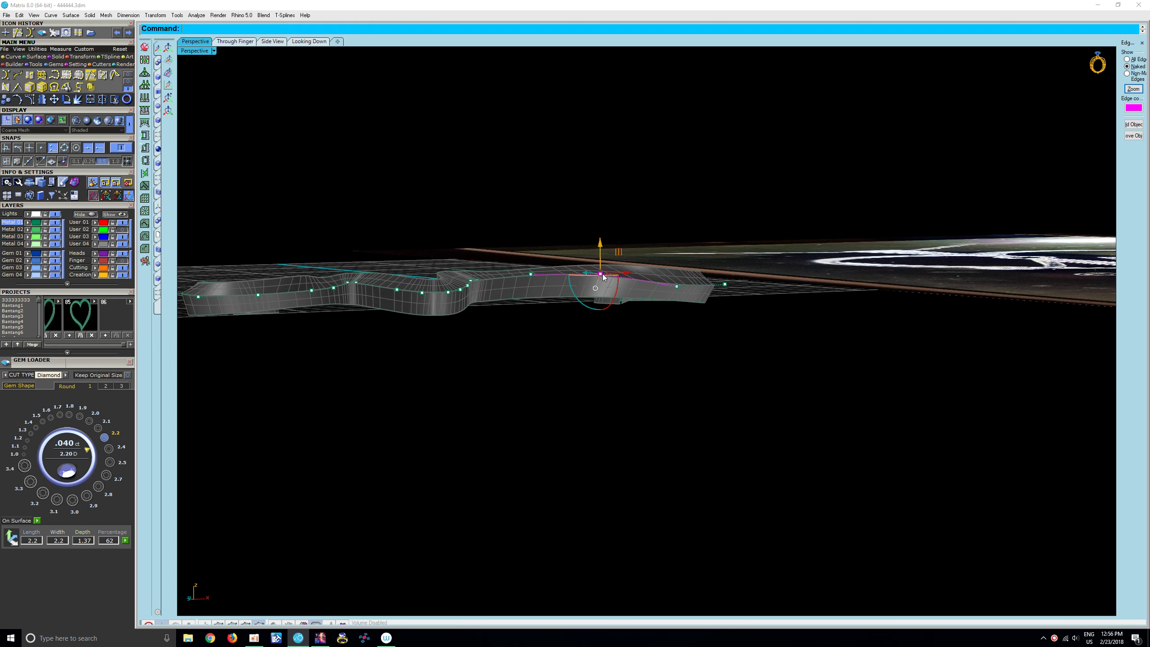
{"action": "mouse_move", "coordinate": [602, 273]}
{"action": "right_mouse_down"}
{"action": "mouse_move", "coordinate": [615, 296]}
{"action": "mouse_move", "coordinate": [630, 255]}
{"action": "right_mouse_up"}
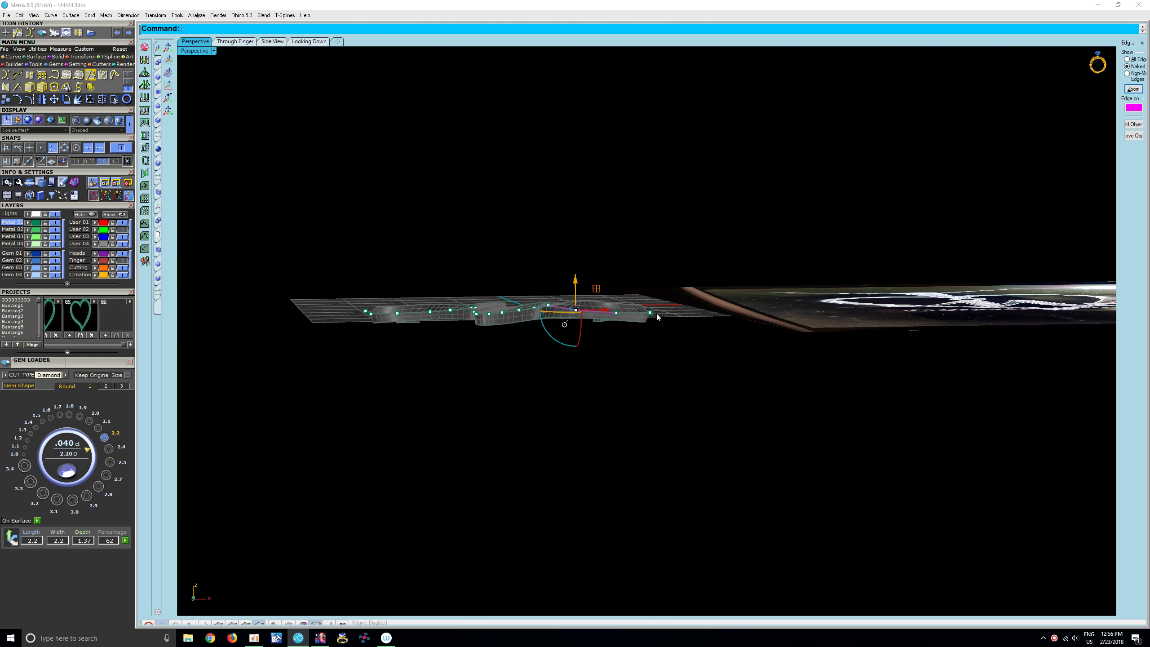
{"action": "mouse_move", "coordinate": [630, 255]}
{"action": "right_mouse_down"}
{"action": "mouse_move", "coordinate": [611, 236]}
{"action": "mouse_move", "coordinate": [623, 290]}
{"action": "mouse_move", "coordinate": [612, 366]}
{"action": "mouse_move", "coordinate": [676, 237]}
{"action": "mouse_move", "coordinate": [655, 326]}
{"action": "mouse_move", "coordinate": [604, 312]}
{"action": "mouse_move", "coordinate": [627, 229]}
{"action": "mouse_move", "coordinate": [632, 326]}
{"action": "right_mouse_up"}
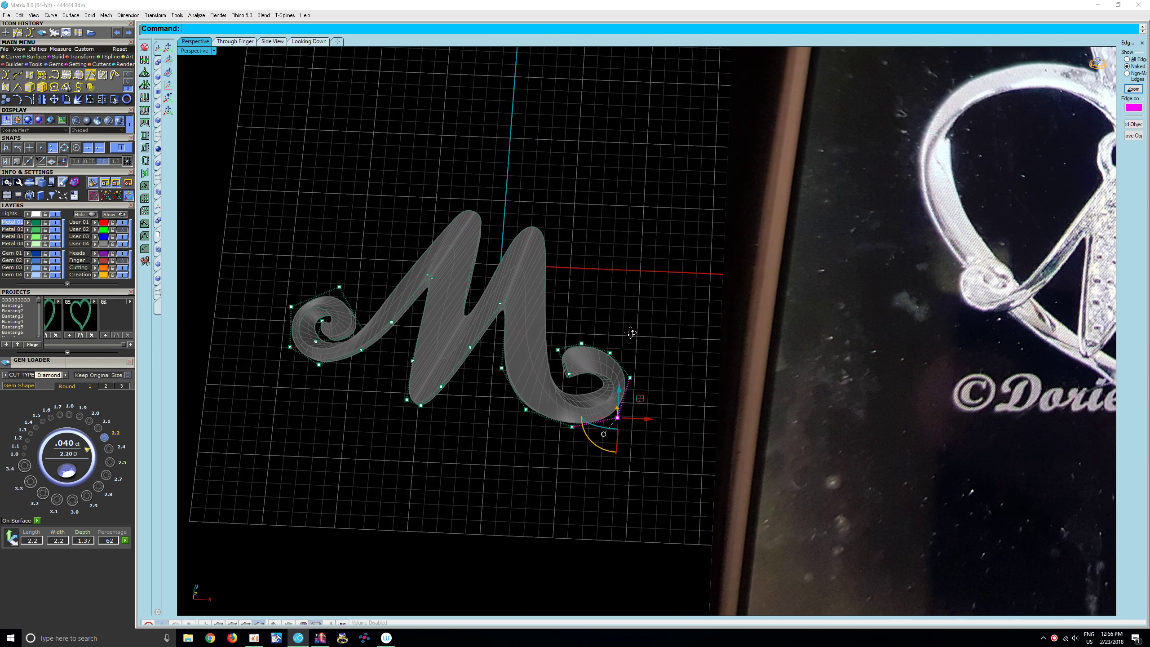
{"action": "mouse_move", "coordinate": [631, 326]}
{"action": "right_mouse_down"}
{"action": "mouse_move", "coordinate": [609, 220]}
{"action": "mouse_move", "coordinate": [602, 308]}
{"action": "mouse_move", "coordinate": [629, 226]}
{"action": "mouse_move", "coordinate": [649, 231]}
{"action": "mouse_move", "coordinate": [659, 200]}
{"action": "mouse_move", "coordinate": [616, 161]}
{"action": "right_mouse_up"}
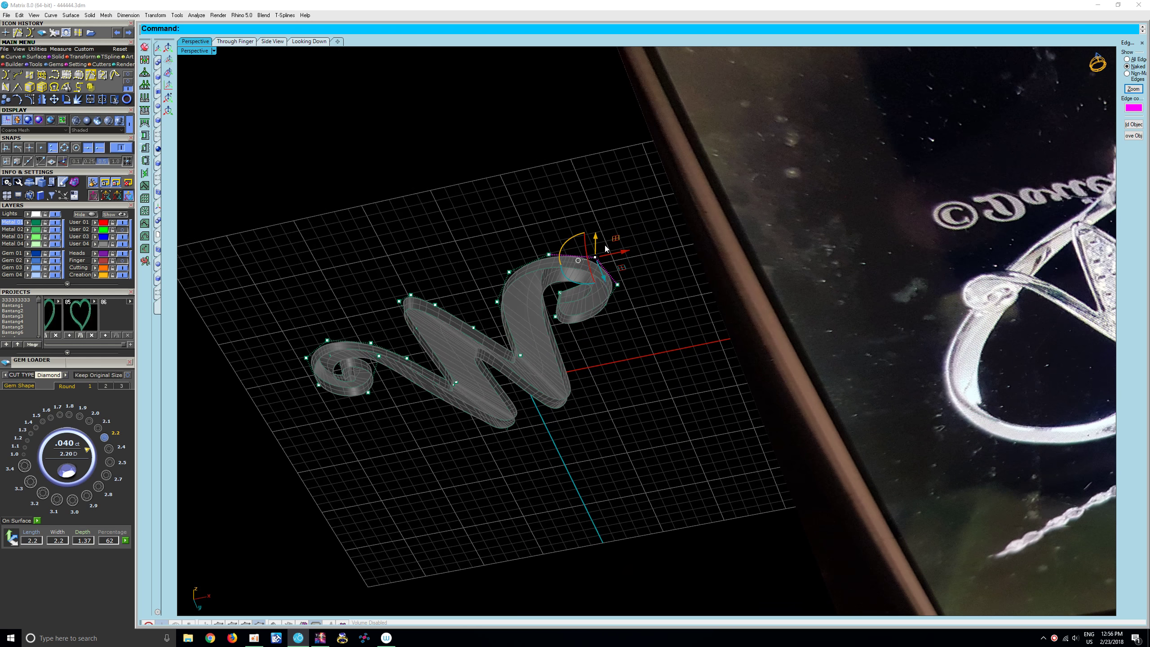
{"action": "scroll", "coordinate": [607, 252], "scroll_direction": "up", "scroll_amount": 2}
{"action": "scroll", "coordinate": [597, 254], "scroll_direction": "up", "scroll_amount": 2}
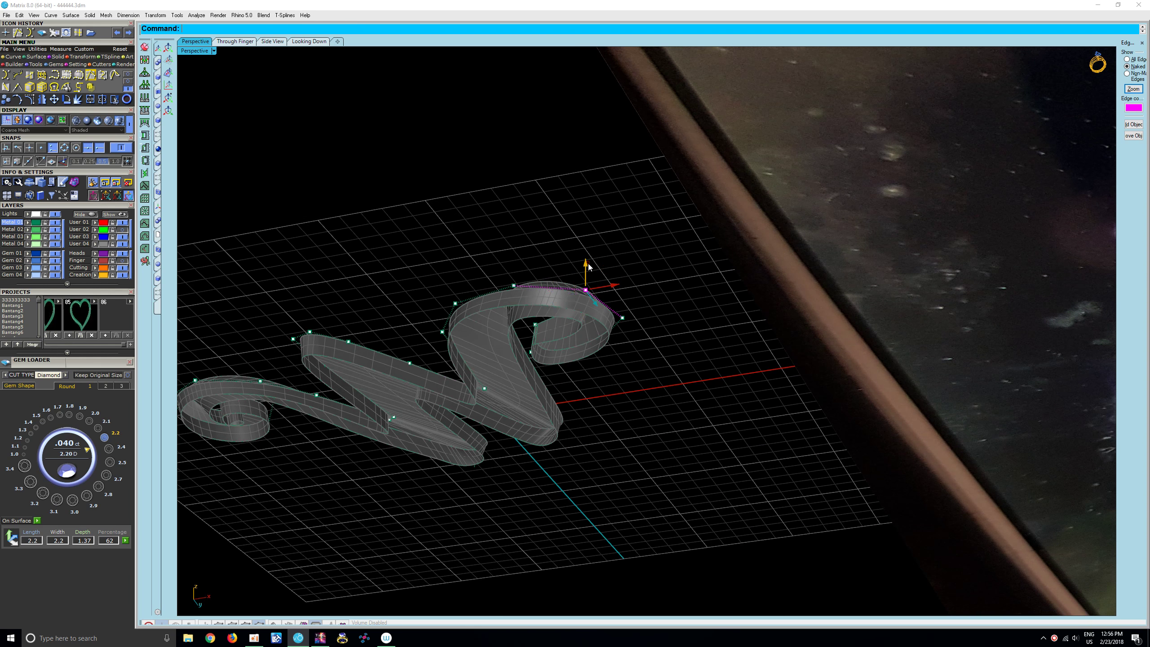
{"action": "mouse_move", "coordinate": [588, 266]}
{"action": "right_mouse_down"}
{"action": "mouse_move", "coordinate": [604, 365]}
{"action": "mouse_move", "coordinate": [621, 246]}
{"action": "mouse_move", "coordinate": [600, 332]}
{"action": "mouse_move", "coordinate": [587, 211]}
{"action": "mouse_move", "coordinate": [628, 216]}
{"action": "mouse_move", "coordinate": [629, 206]}
{"action": "mouse_move", "coordinate": [606, 371]}
{"action": "mouse_move", "coordinate": [585, 290]}
{"action": "mouse_move", "coordinate": [587, 245]}
{"action": "mouse_move", "coordinate": [593, 372]}
{"action": "mouse_move", "coordinate": [606, 233]}
{"action": "mouse_move", "coordinate": [608, 243]}
{"action": "mouse_move", "coordinate": [435, 258]}
{"action": "mouse_move", "coordinate": [561, 403]}
{"action": "mouse_move", "coordinate": [557, 290]}
{"action": "mouse_move", "coordinate": [541, 418]}
{"action": "mouse_move", "coordinate": [592, 408]}
{"action": "mouse_move", "coordinate": [571, 367]}
{"action": "mouse_move", "coordinate": [567, 380]}
{"action": "mouse_move", "coordinate": [504, 362]}
{"action": "right_mouse_up"}
- Zoom in and out on the M's middle valley to inspect it
{"action": "scroll", "coordinate": [599, 332], "scroll_direction": "down", "scroll_amount": 1}
{"action": "scroll", "coordinate": [600, 332], "scroll_direction": "down", "scroll_amount": 1}
{"action": "scroll", "coordinate": [599, 331], "scroll_direction": "up", "scroll_amount": 4}
{"action": "scroll", "coordinate": [602, 335], "scroll_direction": "down", "scroll_amount": 3}
{"action": "scroll", "coordinate": [571, 367], "scroll_direction": "down", "scroll_amount": 3}
{"action": "scroll", "coordinate": [547, 365], "scroll_direction": "up", "scroll_amount": 5}
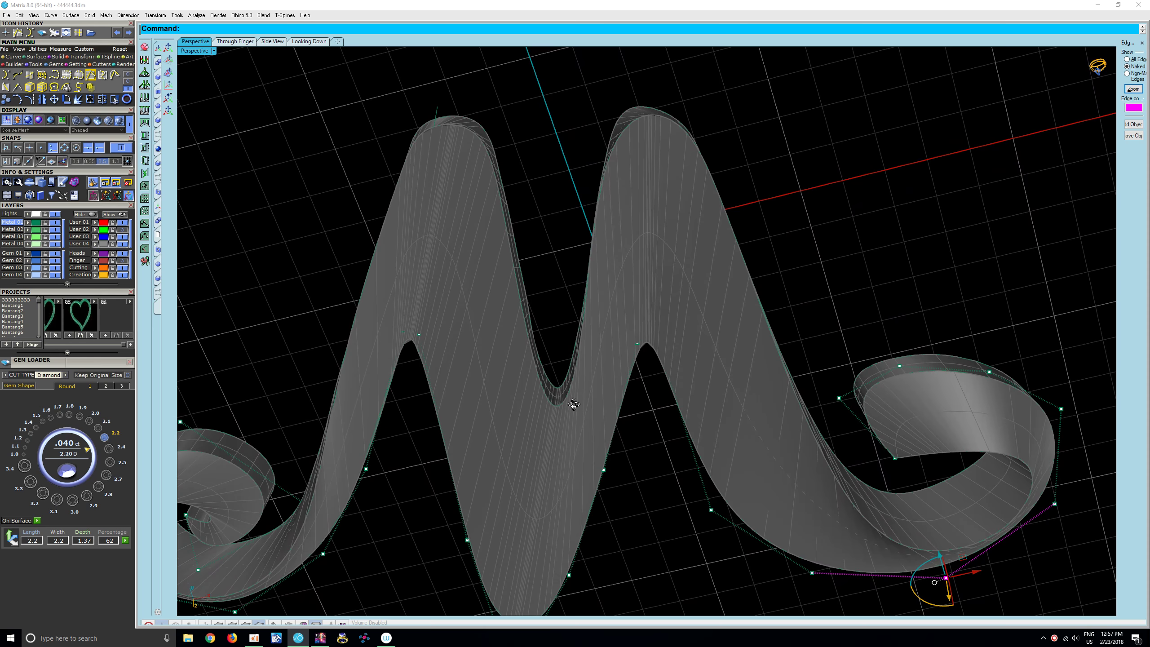
{"action": "scroll", "coordinate": [566, 383], "scroll_direction": "up", "scroll_amount": 3}
{"action": "scroll", "coordinate": [566, 383], "scroll_direction": "up", "scroll_amount": 2}
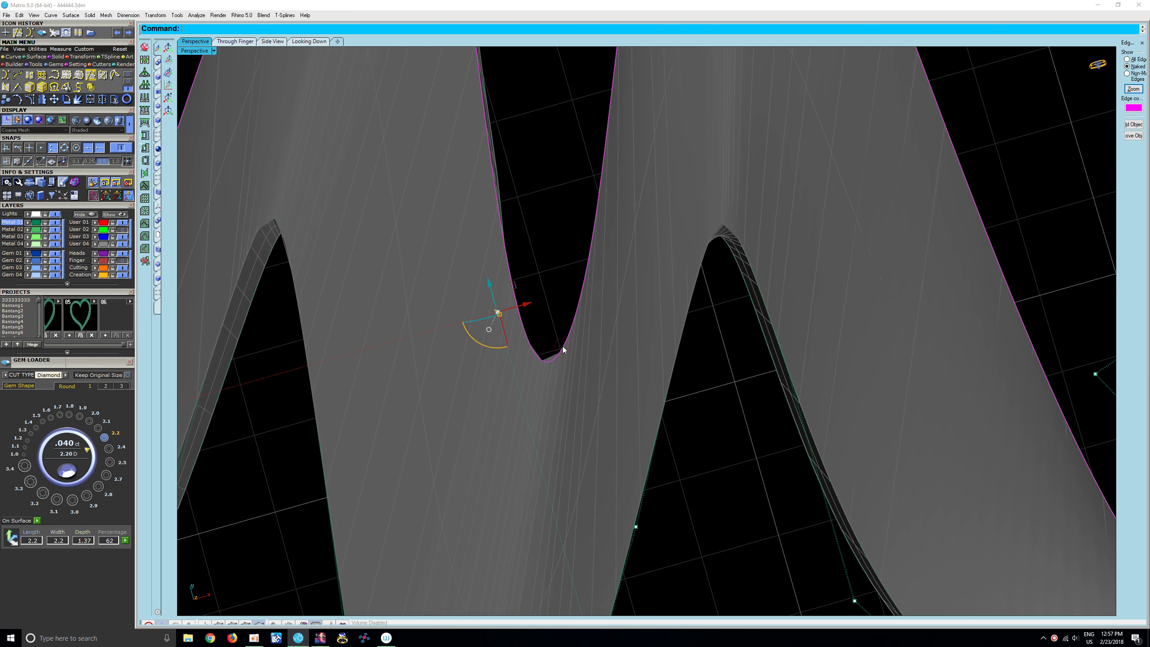
{"action": "scroll", "coordinate": [562, 346], "scroll_direction": "down", "scroll_amount": 2}
{"action": "scroll", "coordinate": [563, 346], "scroll_direction": "down", "scroll_amount": 3}
{"action": "scroll", "coordinate": [562, 346], "scroll_direction": "down", "scroll_amount": 3}
- Orbit to a frontal view, hide the control points, and zoom out to the whole letter
{"action": "mouse_move", "coordinate": [581, 422]}
{"action": "right_mouse_down"}
{"action": "mouse_move", "coordinate": [566, 344]}
{"action": "mouse_move", "coordinate": [563, 362]}
{"action": "right_mouse_up"}
{"action": "key", "text": "Escape"}
{"action": "scroll", "coordinate": [565, 358], "scroll_direction": "down", "scroll_amount": 2}
{"action": "scroll", "coordinate": [570, 372], "scroll_direction": "down", "scroll_amount": 2}
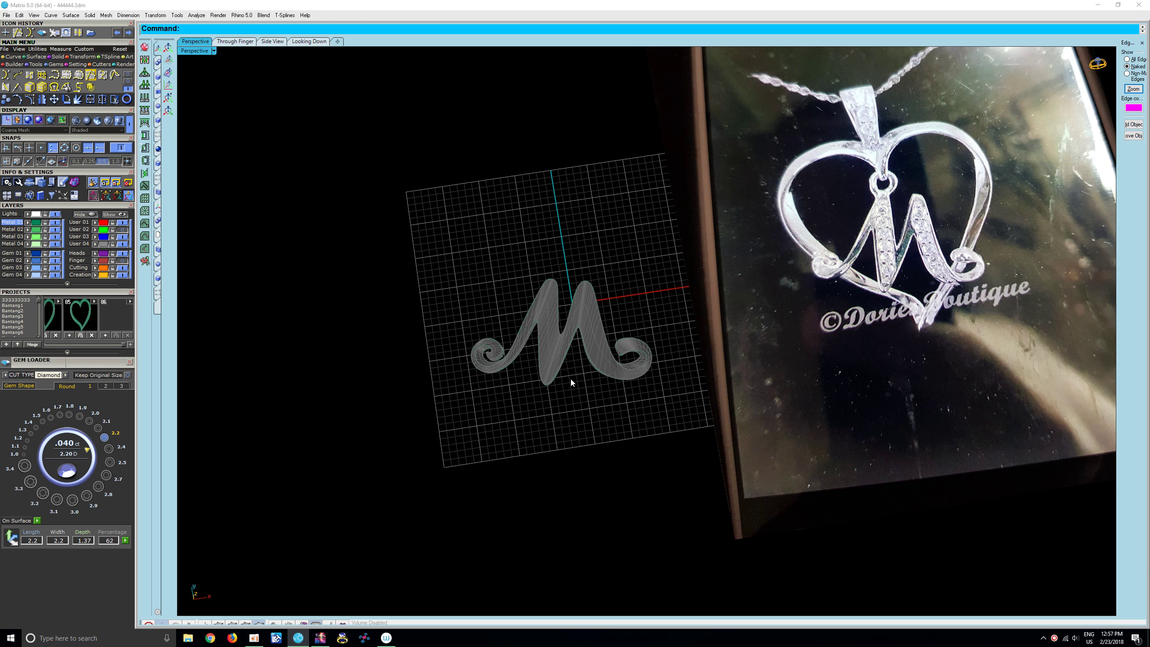